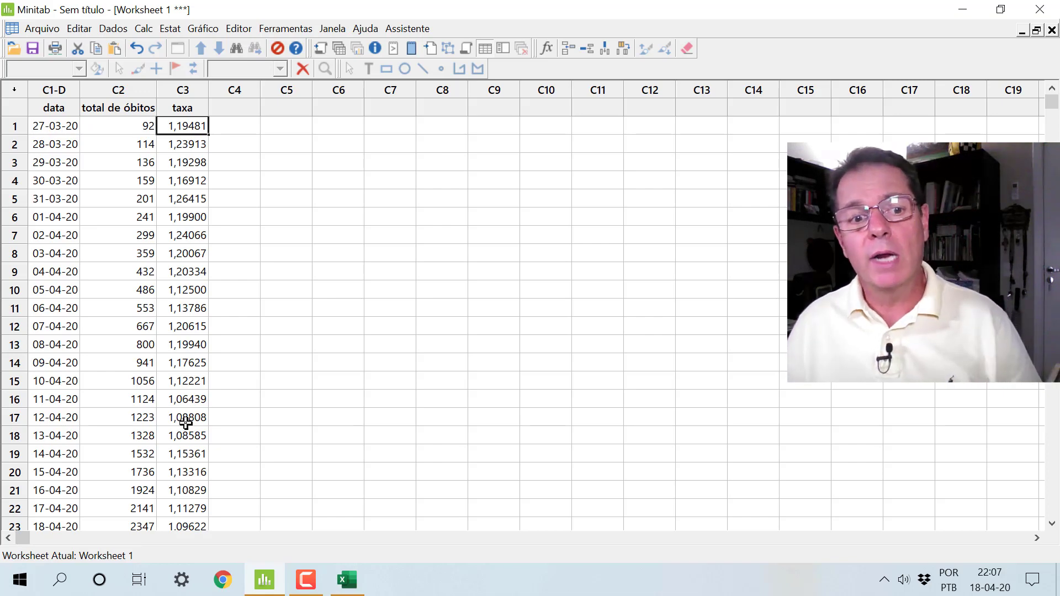
Set up a control chart for individual values (Dados Individuais) with the taxa column as its variable.
{"action": "left_click", "coordinate": [186, 395]}
{"action": "left_click", "coordinate": [188, 205]}
{"action": "left_click", "coordinate": [170, 29]}
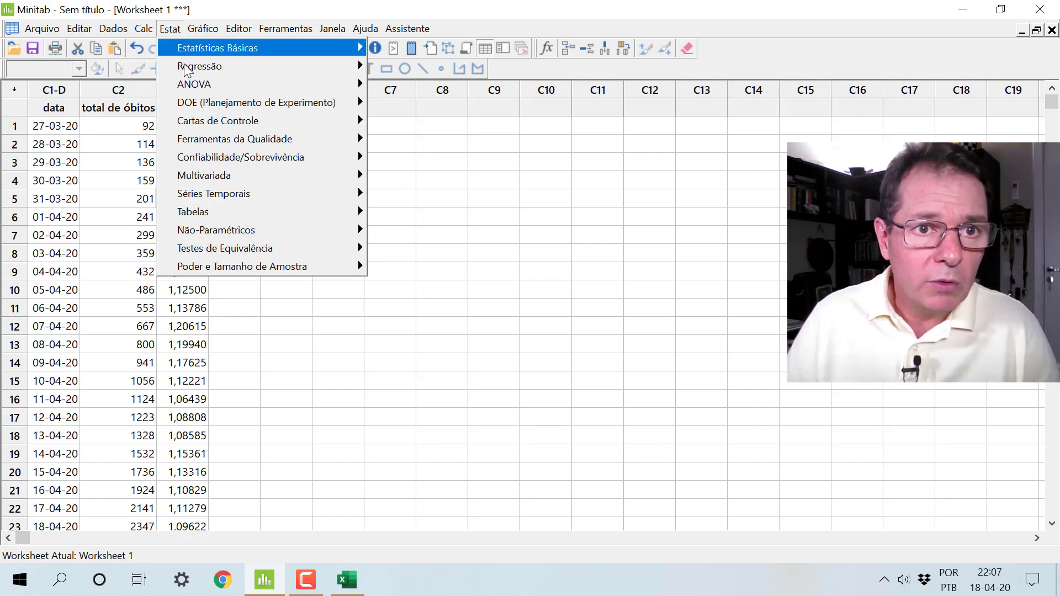
{"action": "mouse_move", "coordinate": [212, 125]}
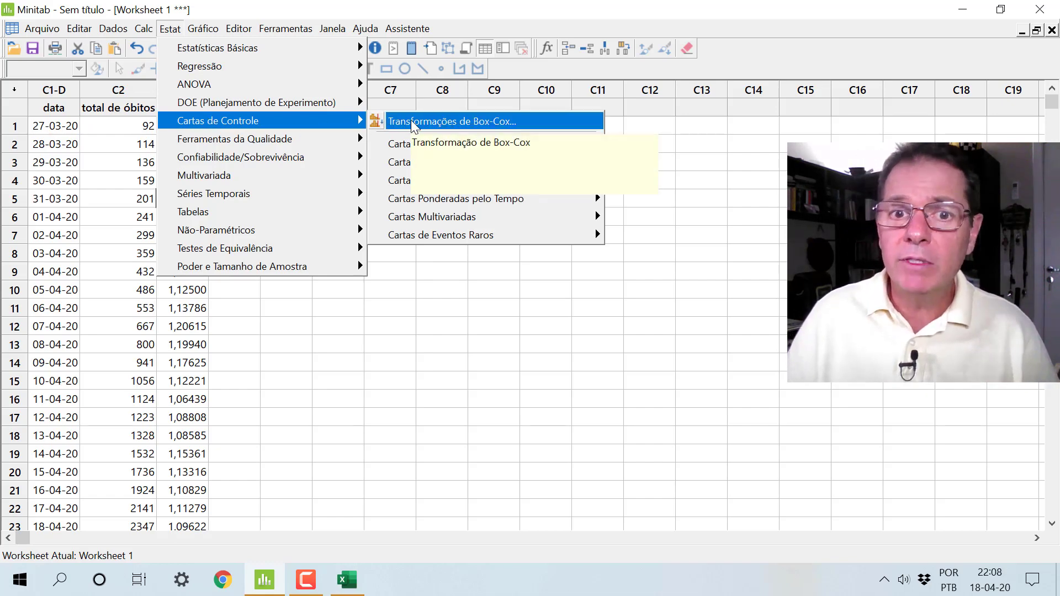
{"action": "mouse_move", "coordinate": [416, 153]}
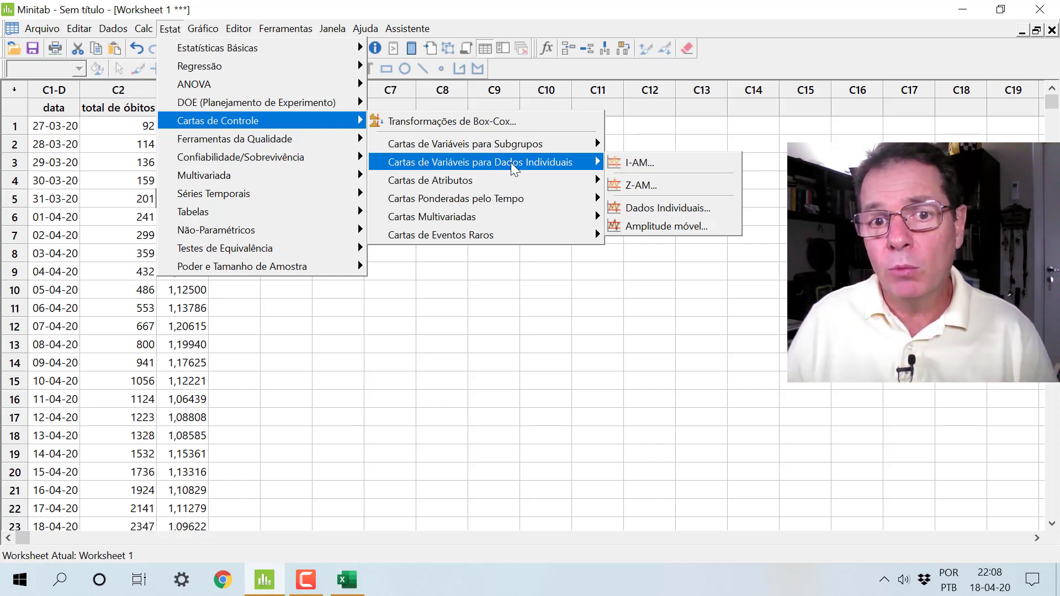
{"action": "left_click", "coordinate": [653, 208]}
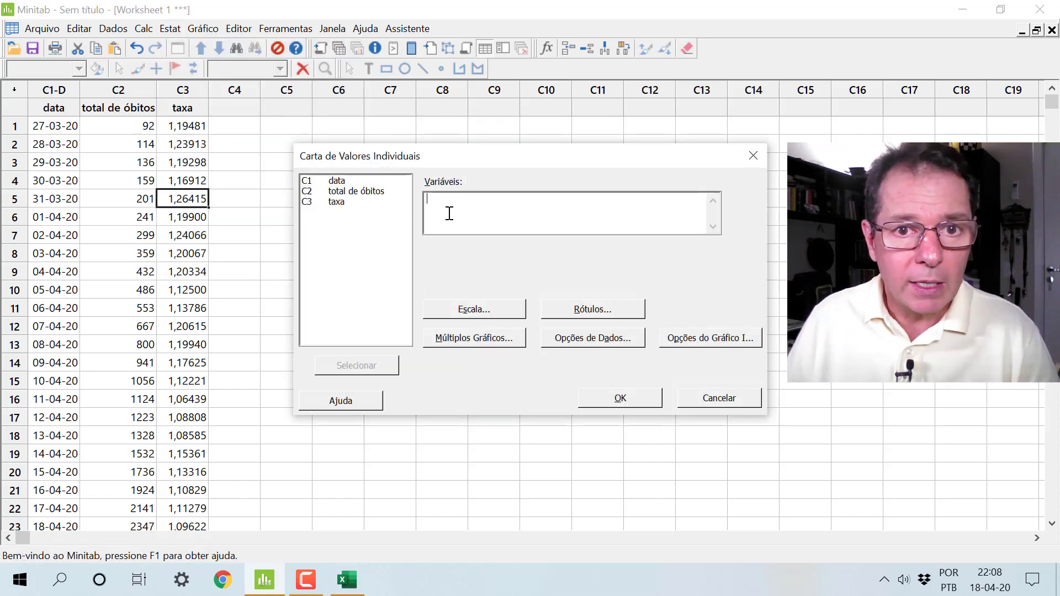
{"action": "double_click", "coordinate": [338, 202]}
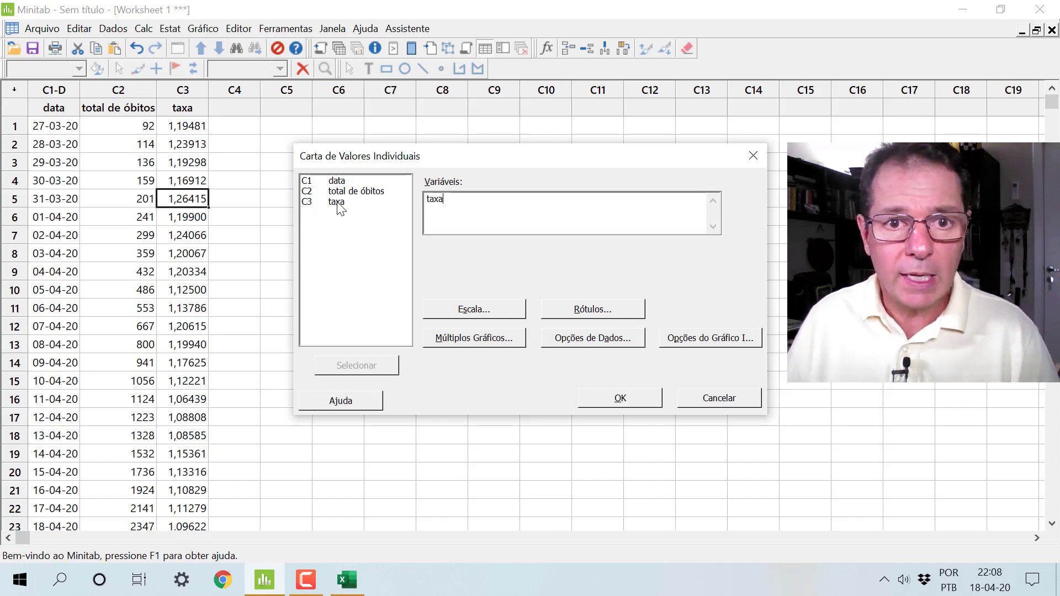
Stamp the X scale (Estampa) with the data column and generate the individual values chart.
{"action": "left_click", "coordinate": [483, 312]}
{"action": "left_click", "coordinate": [511, 218]}
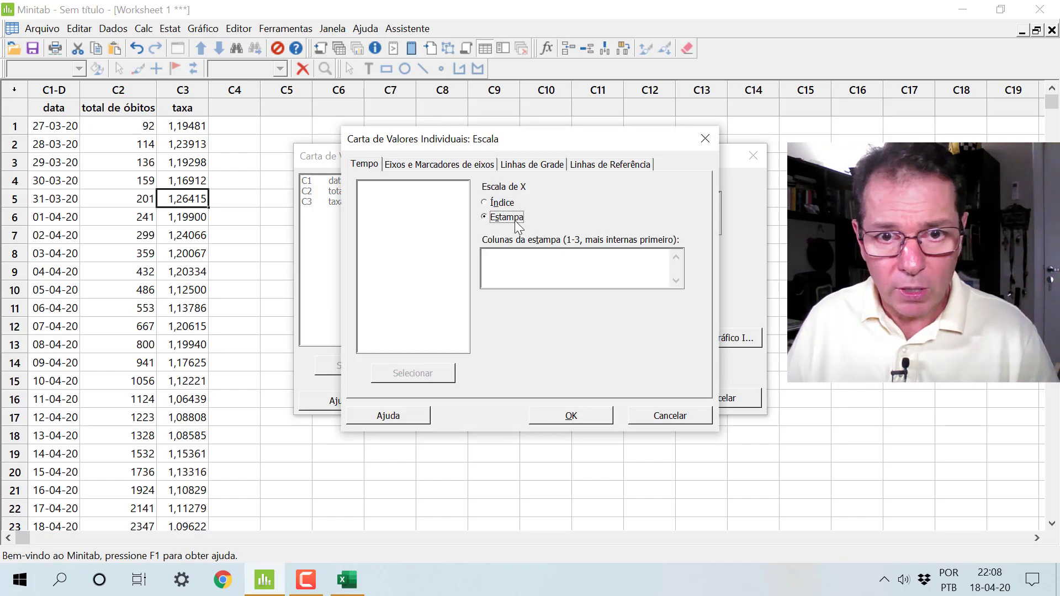
{"action": "left_click", "coordinate": [512, 257]}
{"action": "double_click", "coordinate": [394, 187]}
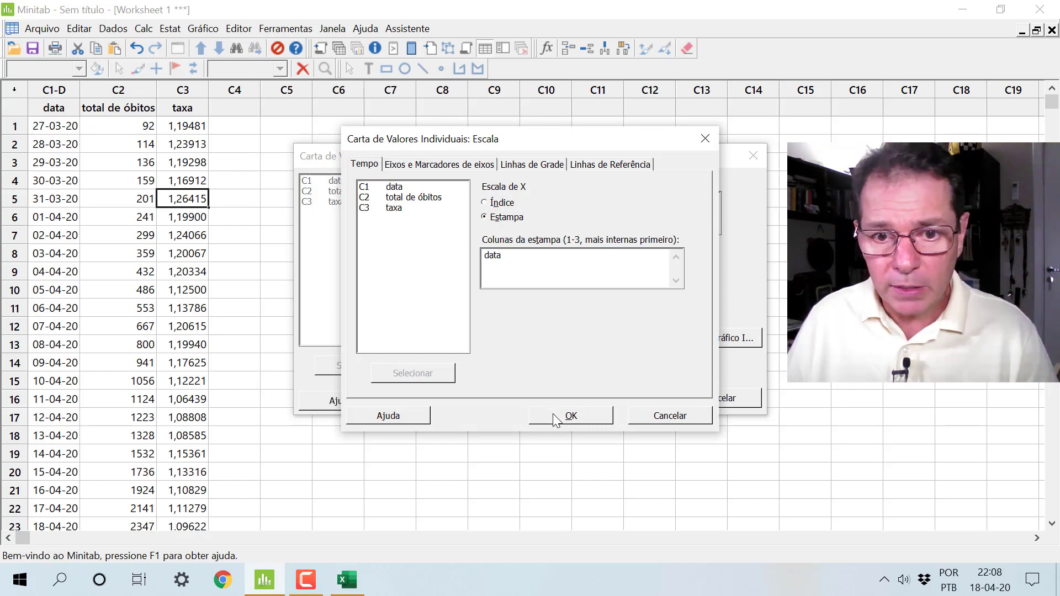
{"action": "left_click", "coordinate": [554, 416]}
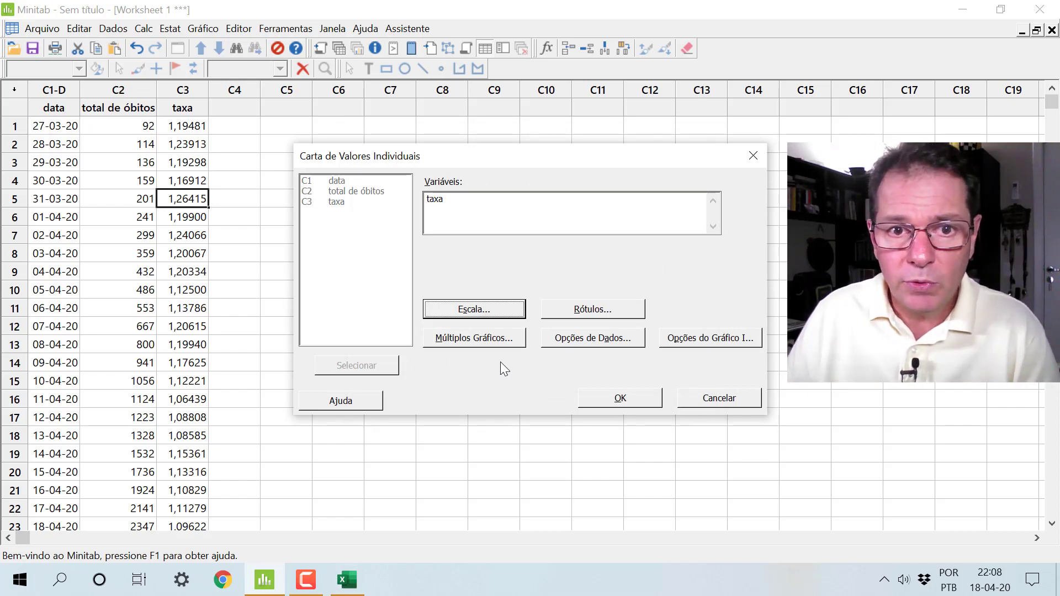
{"action": "left_click", "coordinate": [620, 398]}
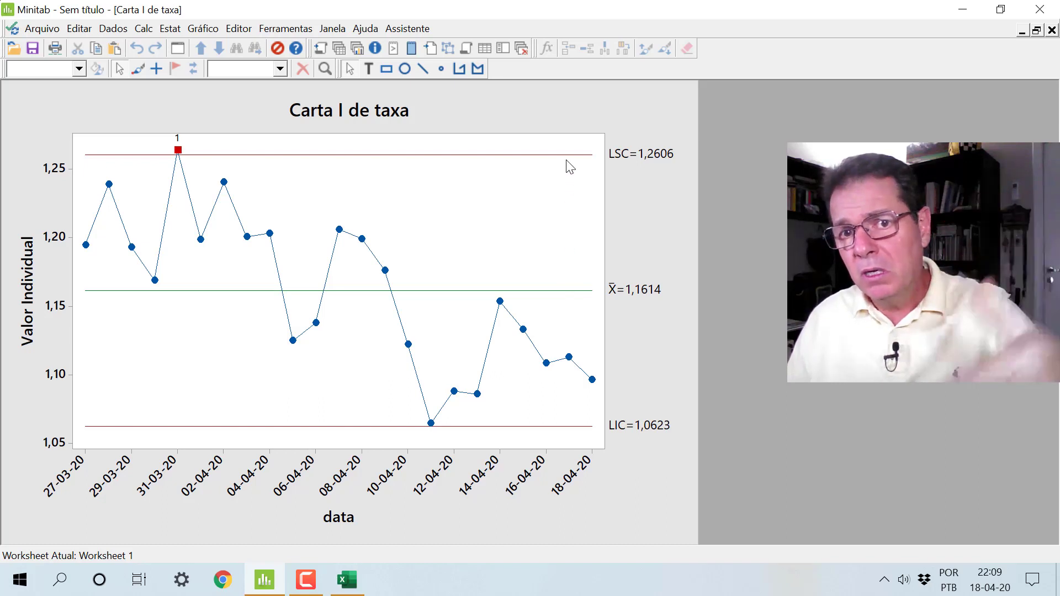
Create a moving average chart (Média Móvel) of taxa with subgroup size 1 and moving average length 5.
{"action": "mouse_move", "coordinate": [566, 160]}
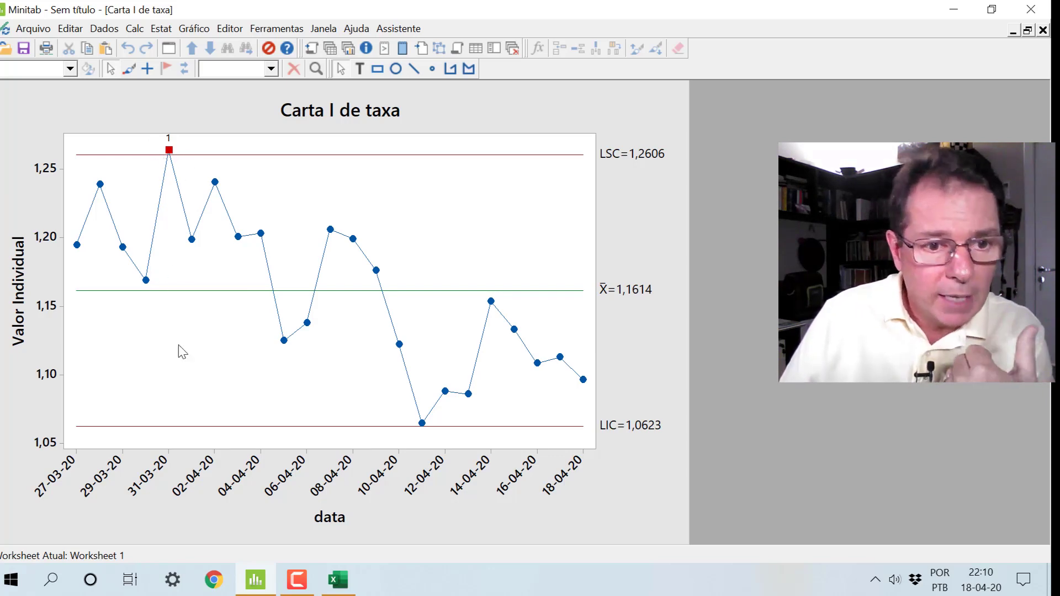
{"action": "mouse_move", "coordinate": [169, 153]}
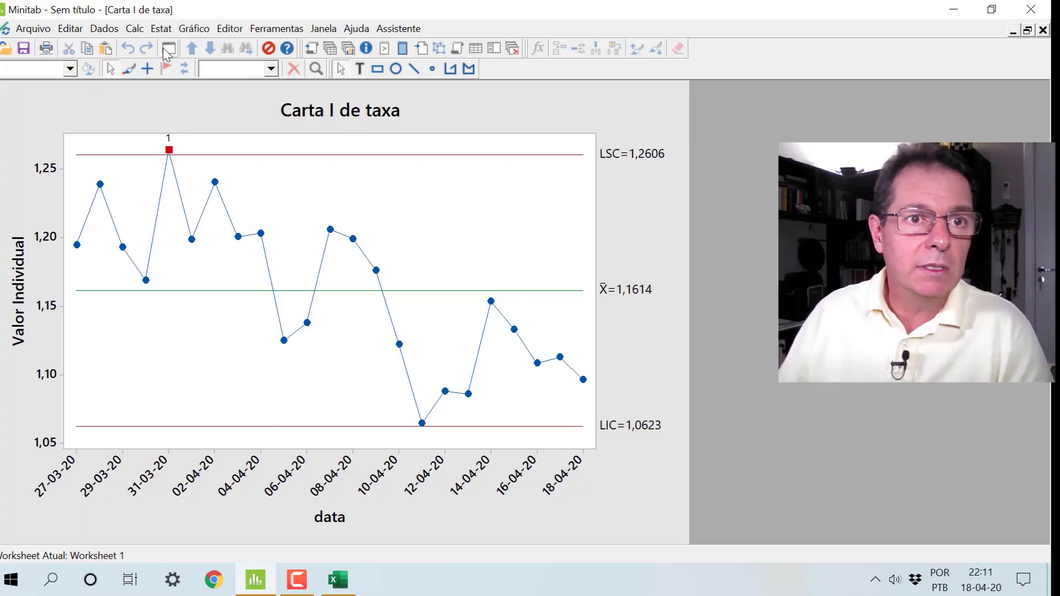
{"action": "left_click", "coordinate": [162, 31]}
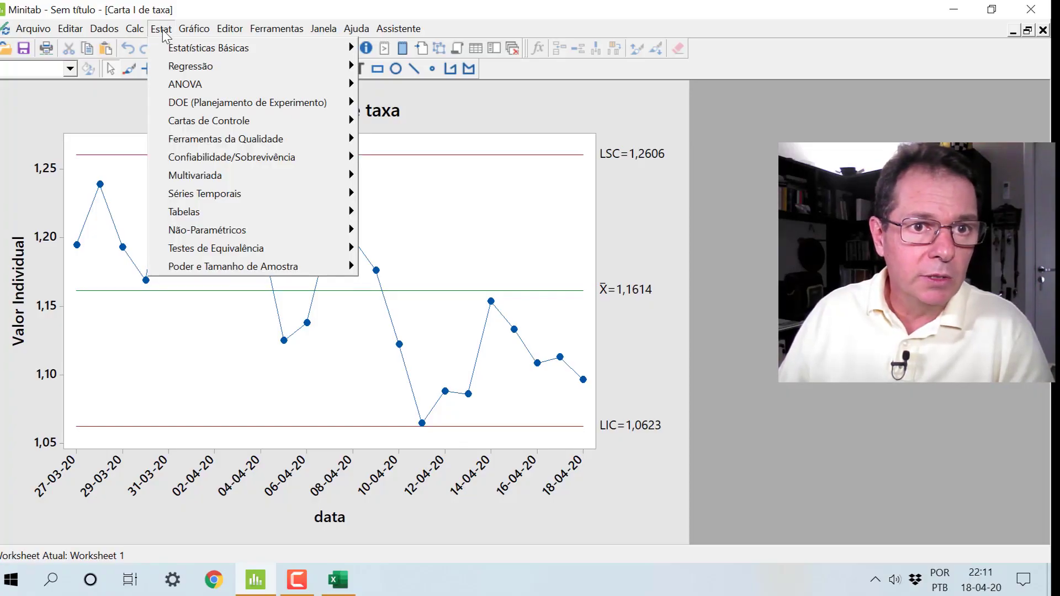
{"action": "mouse_move", "coordinate": [207, 122]}
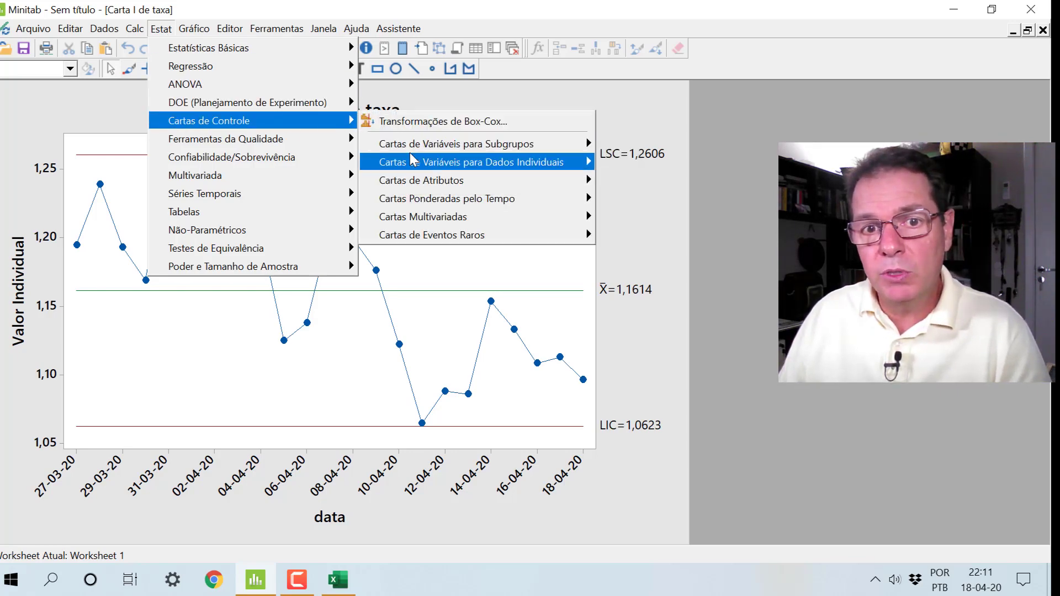
{"action": "mouse_move", "coordinate": [416, 162]}
{"action": "mouse_move", "coordinate": [421, 204]}
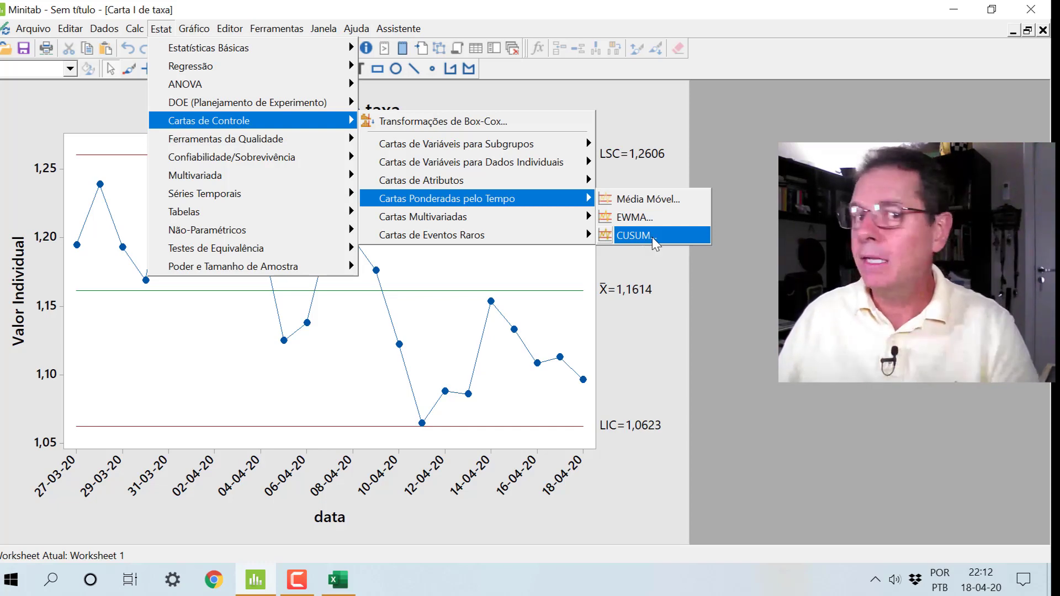
{"action": "left_click", "coordinate": [657, 199]}
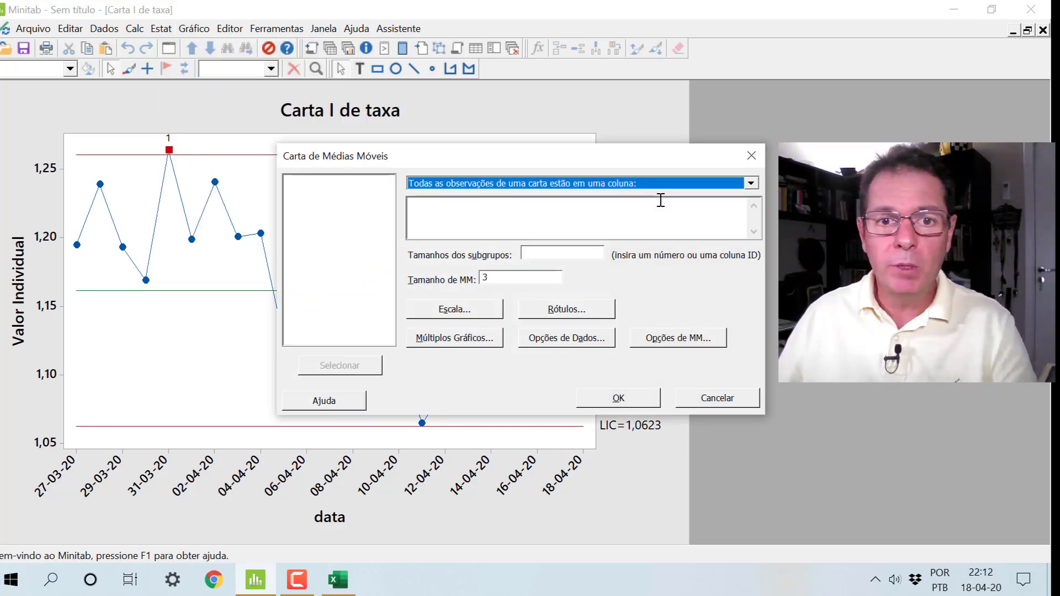
{"action": "left_click", "coordinate": [605, 219]}
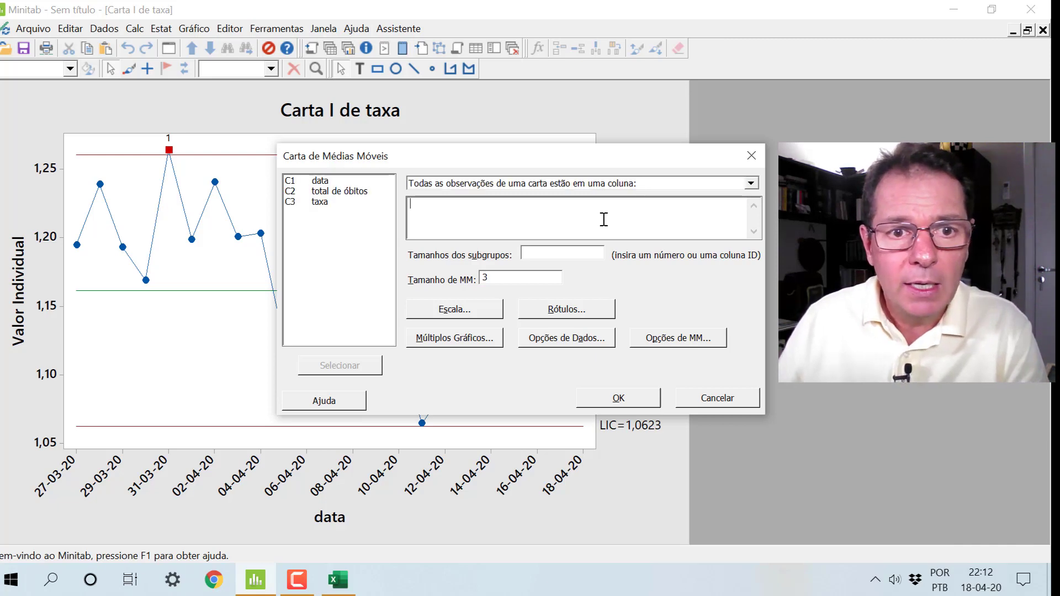
{"action": "double_click", "coordinate": [321, 202]}
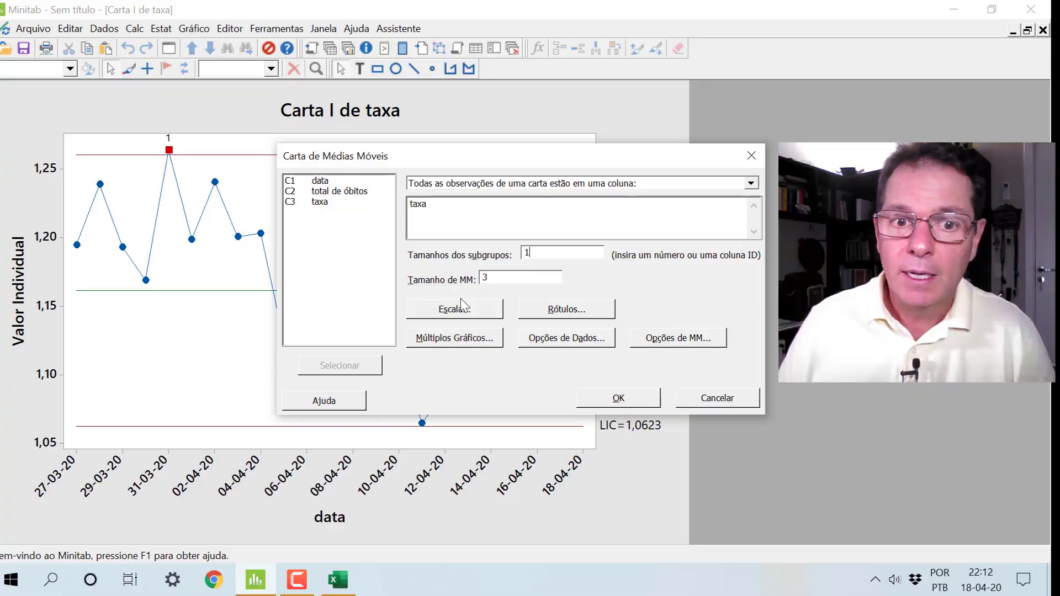
{"action": "left_click", "coordinate": [497, 276]}
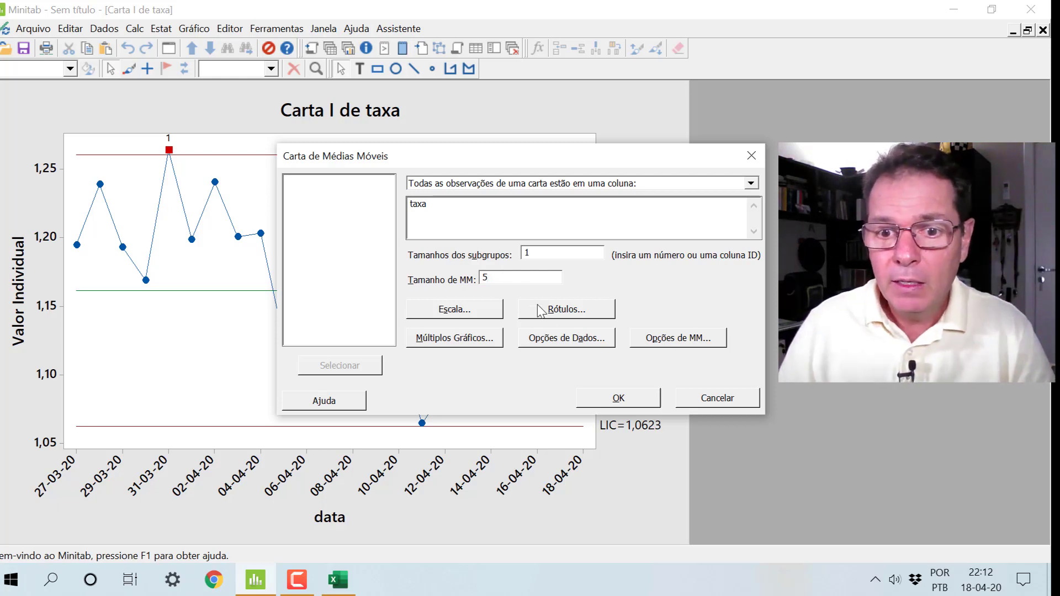
{"action": "left_click", "coordinate": [612, 404]}
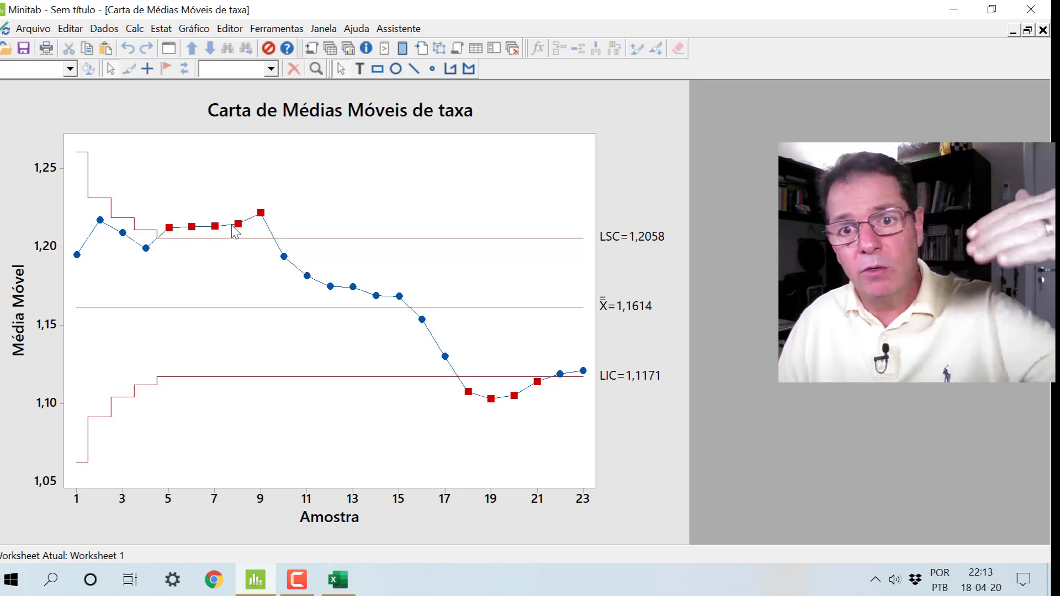
Reopen the moving average chart settings and stamp the X scale (Estampa) with the data column.
{"action": "mouse_move", "coordinate": [233, 227]}
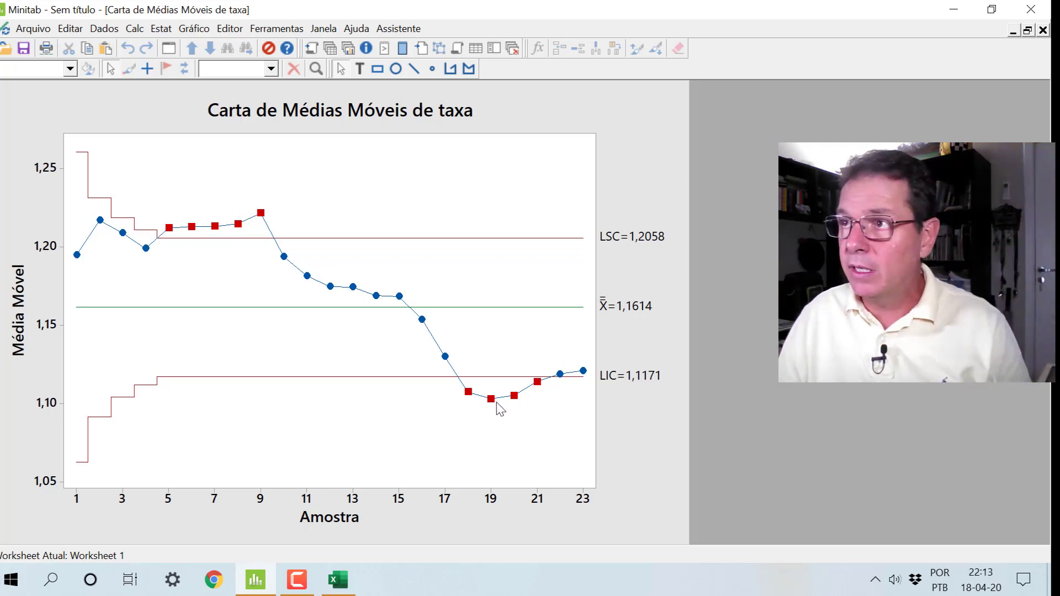
{"action": "mouse_move", "coordinate": [497, 404]}
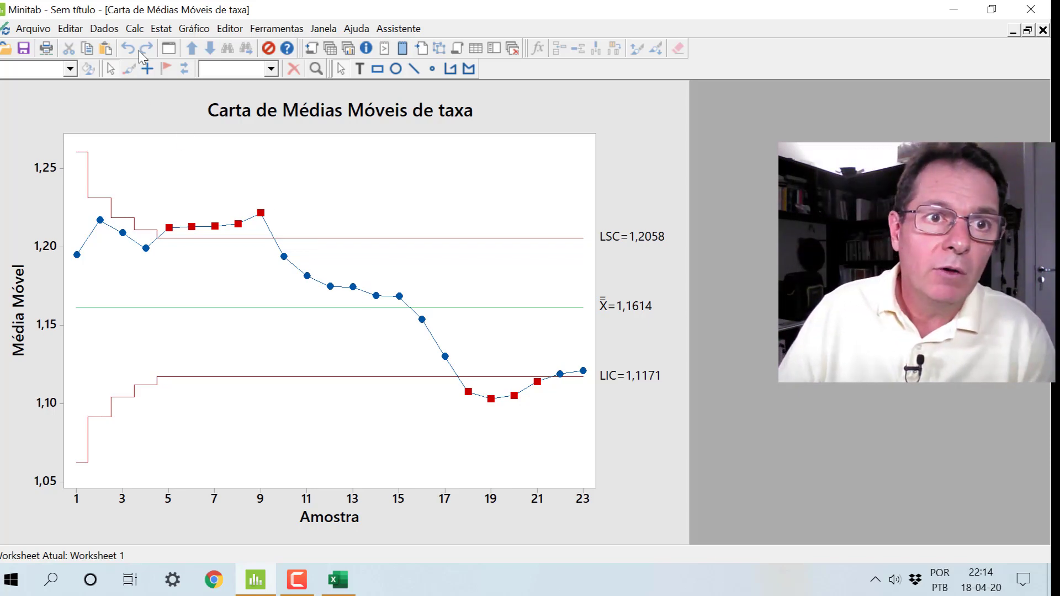
{"action": "left_click", "coordinate": [163, 33]}
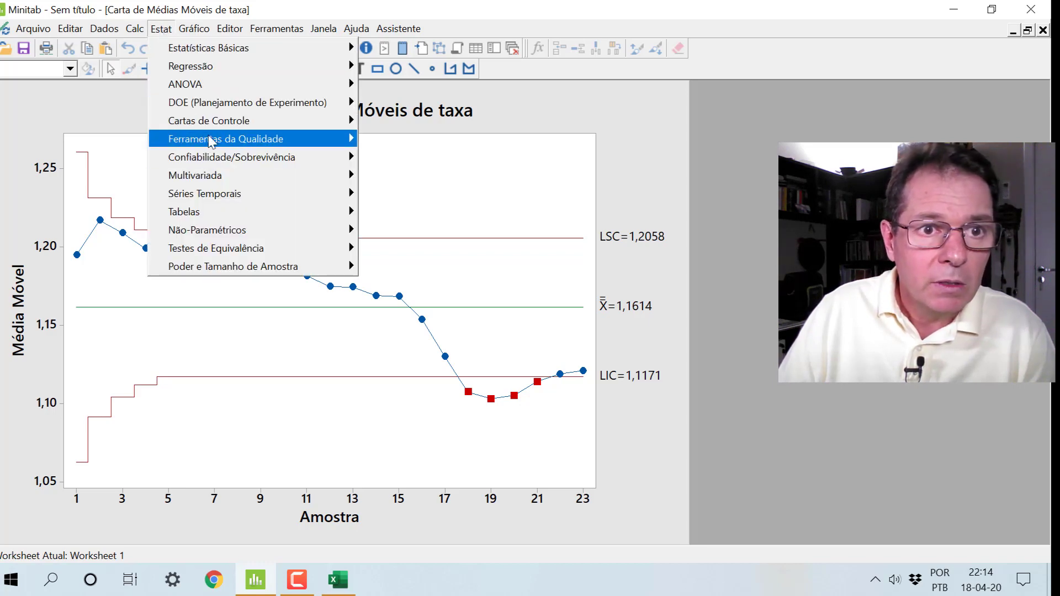
{"action": "mouse_move", "coordinate": [212, 123]}
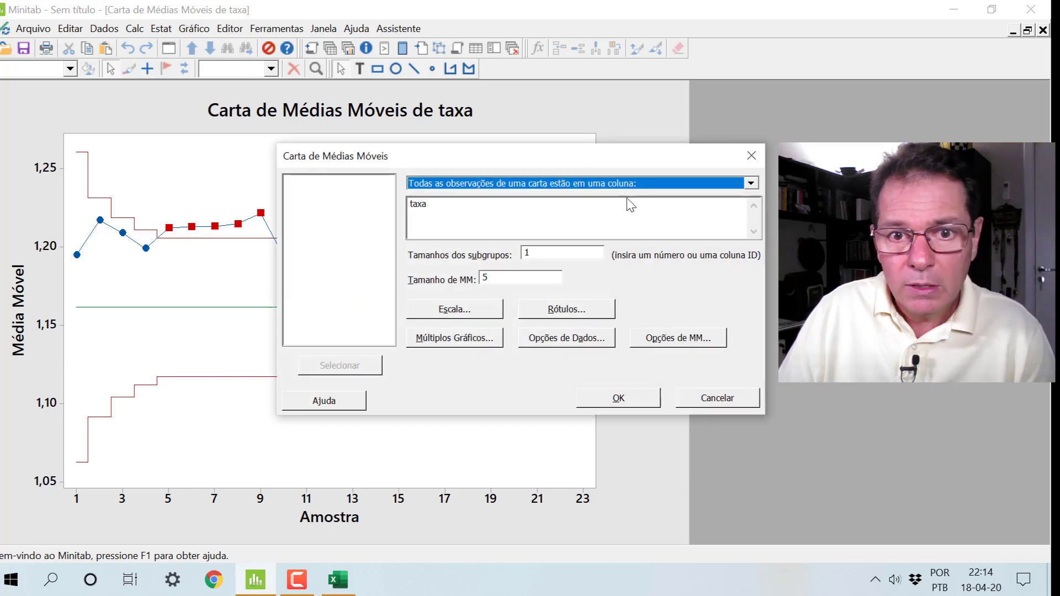
{"action": "left_click", "coordinate": [465, 313]}
{"action": "left_click", "coordinate": [497, 218]}
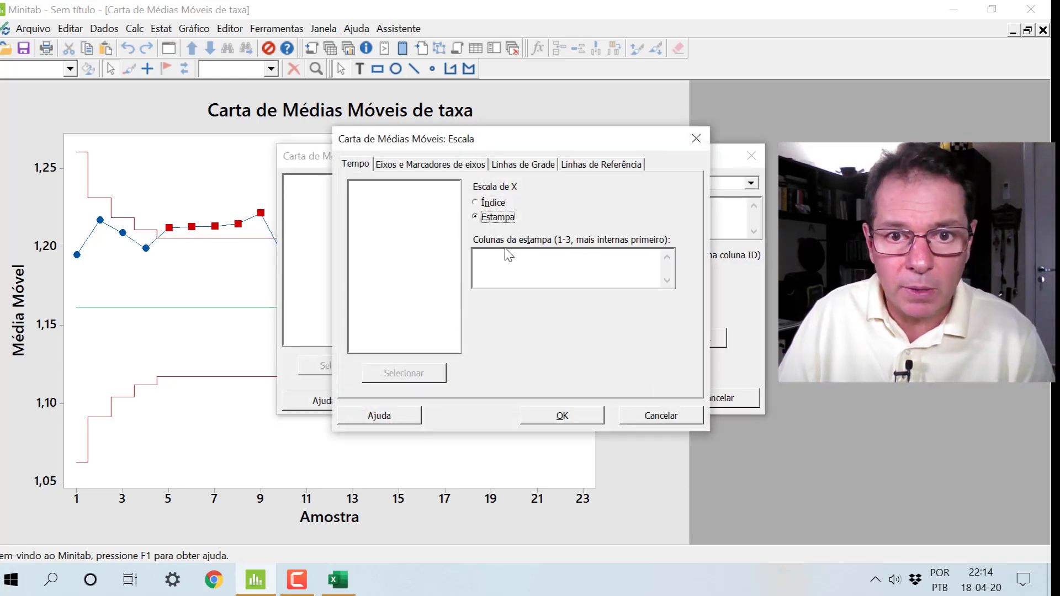
{"action": "left_click", "coordinate": [499, 260]}
{"action": "double_click", "coordinate": [385, 188]}
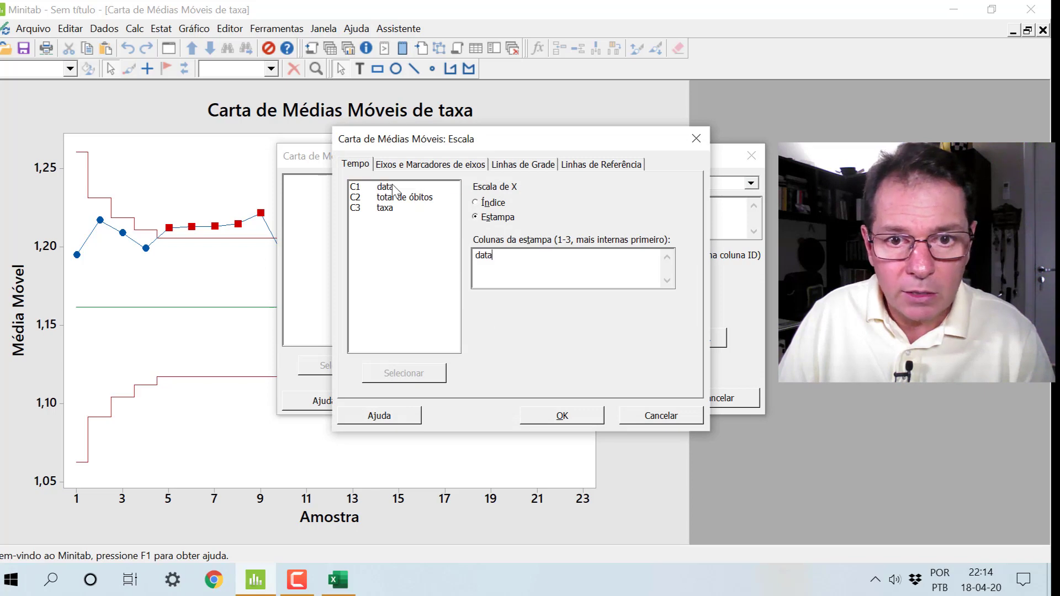
{"action": "left_click", "coordinate": [585, 417]}
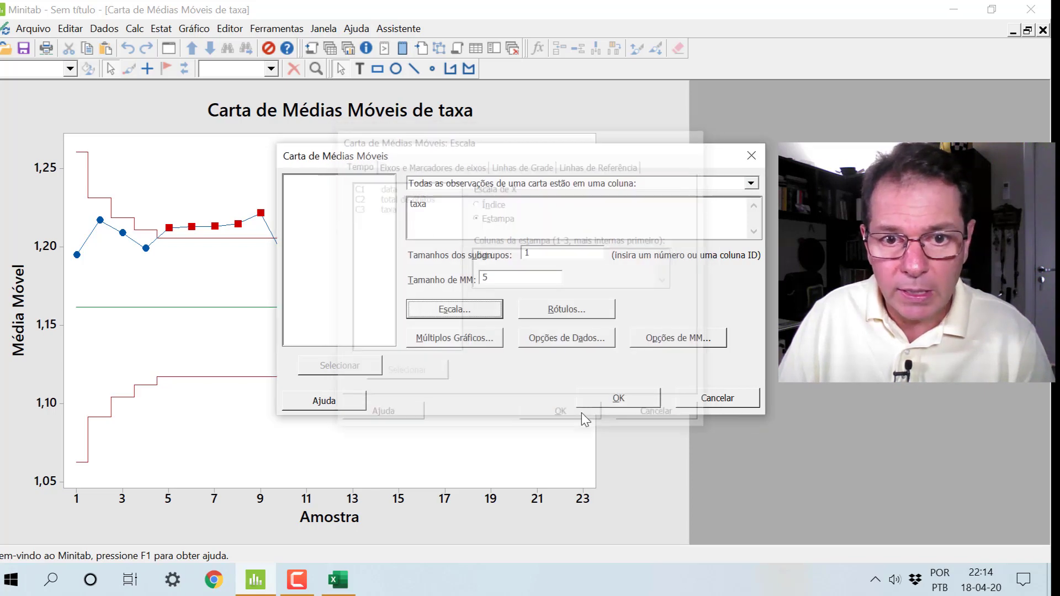
Specify a historical mean (Média) of 1,15 in the moving average options and generate the chart.
{"action": "left_click", "coordinate": [696, 340]}
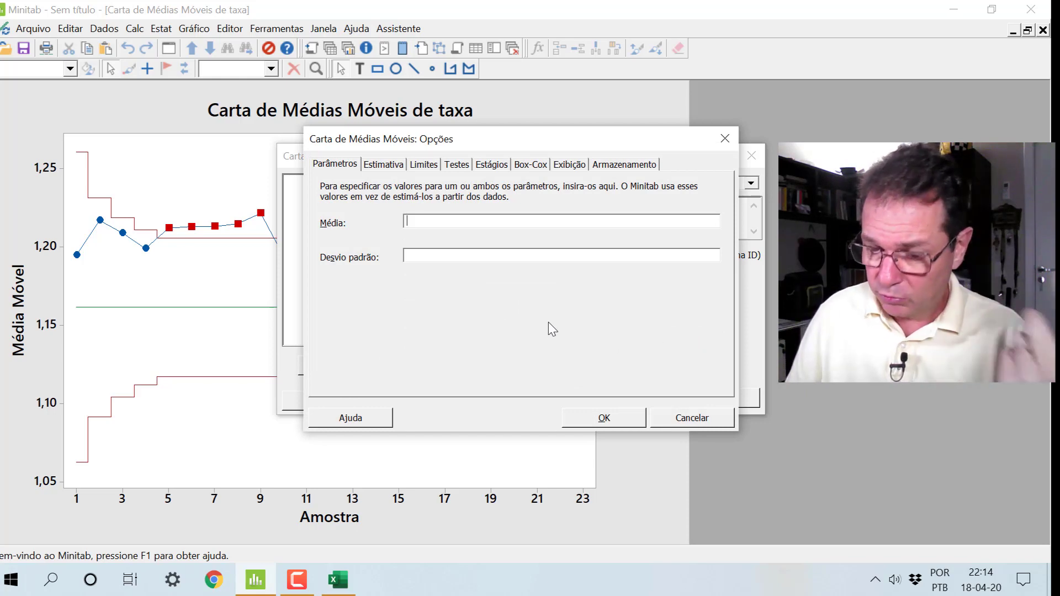
{"action": "type", "text": "1,15"}
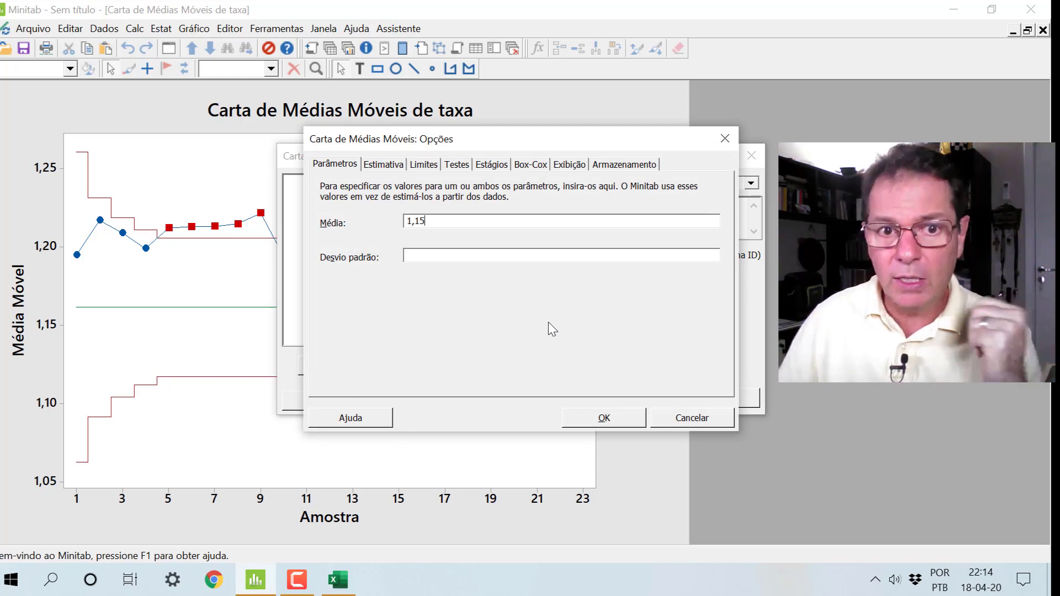
{"action": "left_click", "coordinate": [604, 418]}
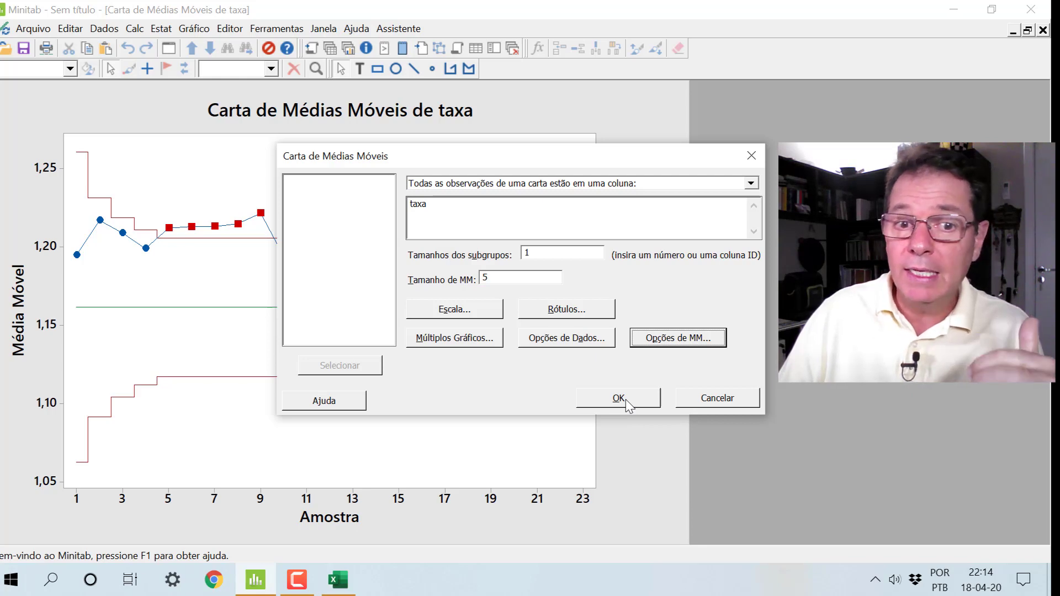
{"action": "left_click", "coordinate": [626, 399]}
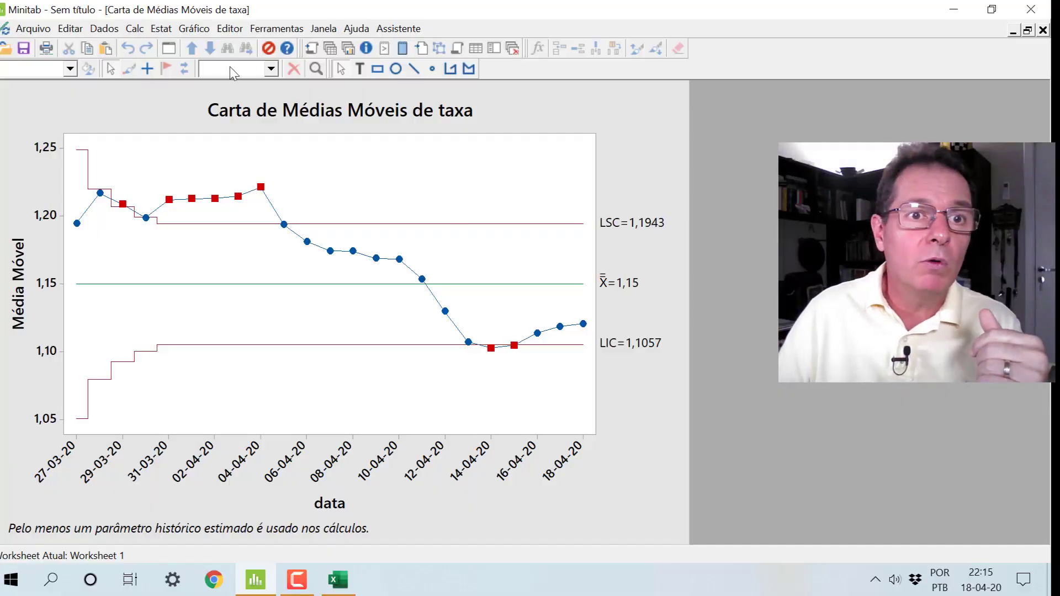
Change the historical mean (Média) of the moving average chart to 1,1 and generate the chart again.
{"action": "left_click", "coordinate": [169, 49]}
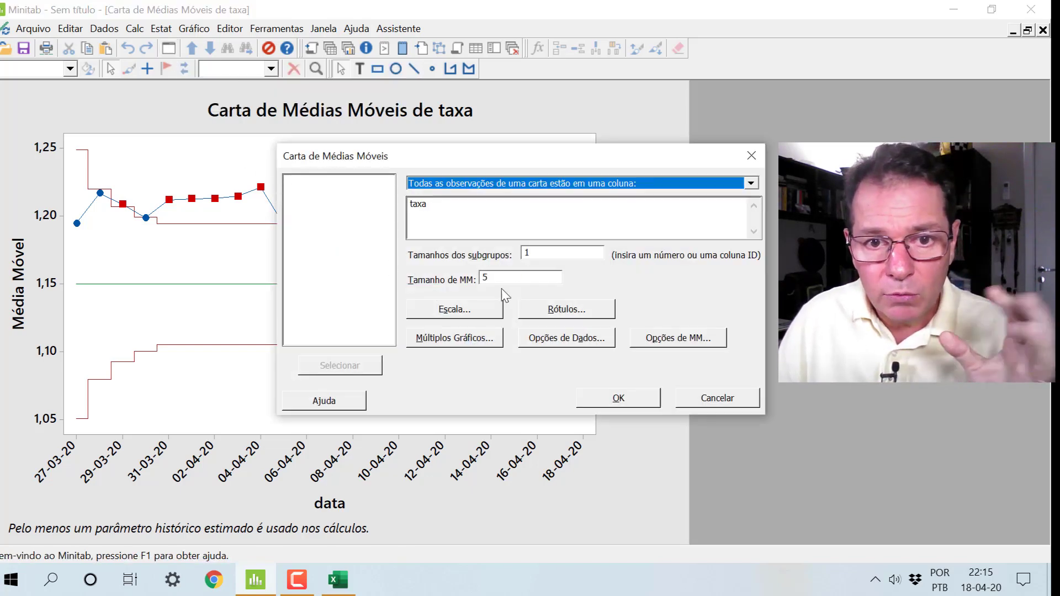
{"action": "left_click", "coordinate": [652, 337]}
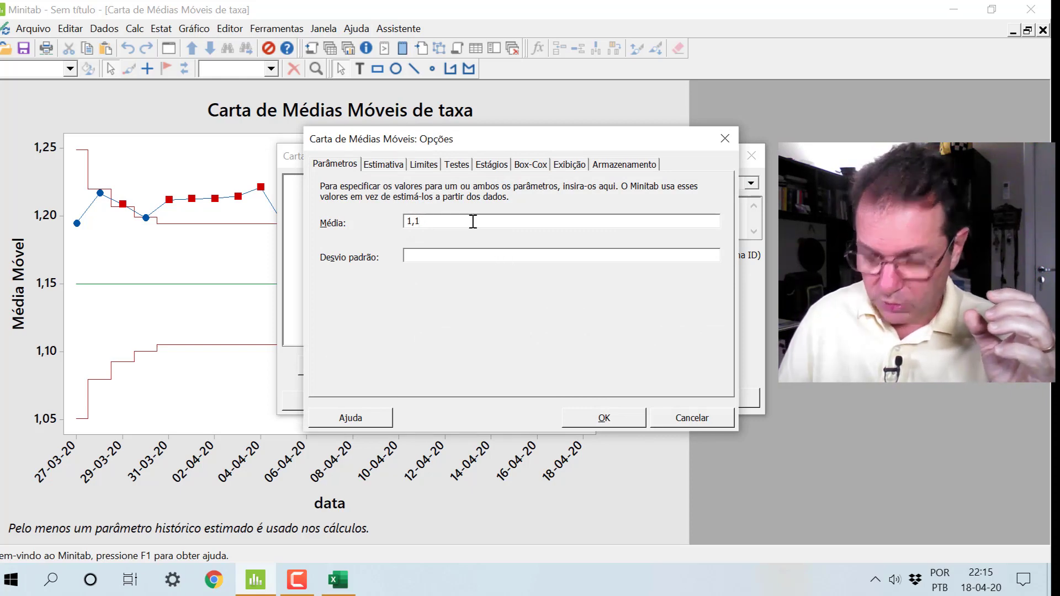
{"action": "key", "text": "Return"}
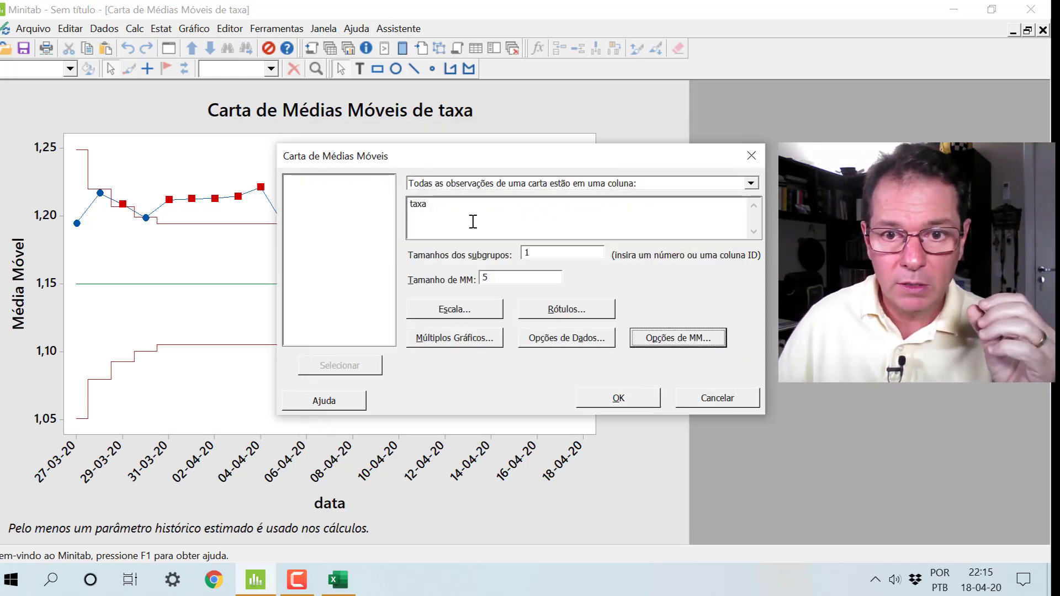
{"action": "left_click", "coordinate": [615, 406]}
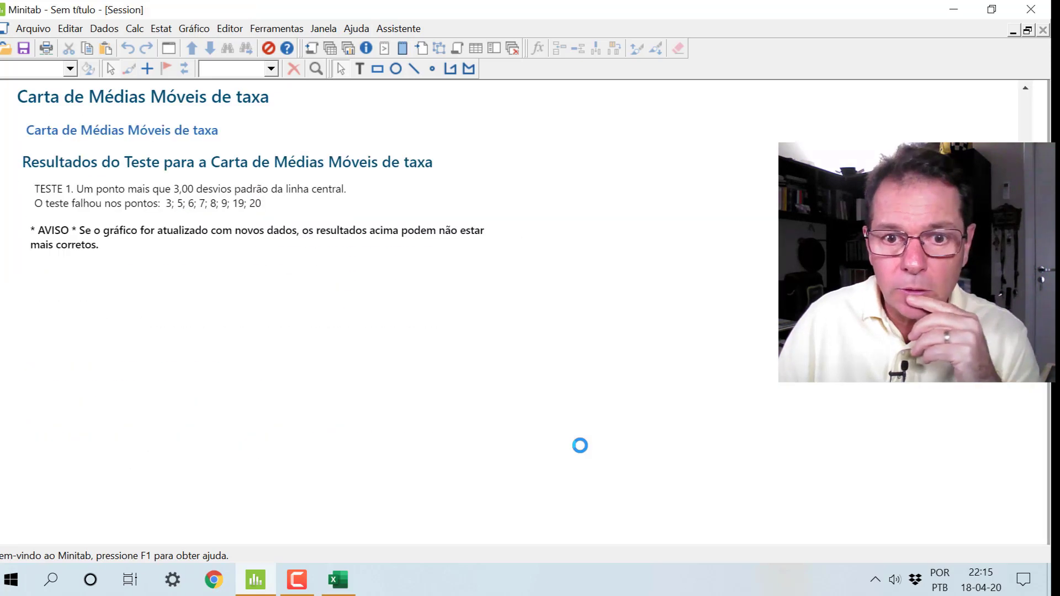
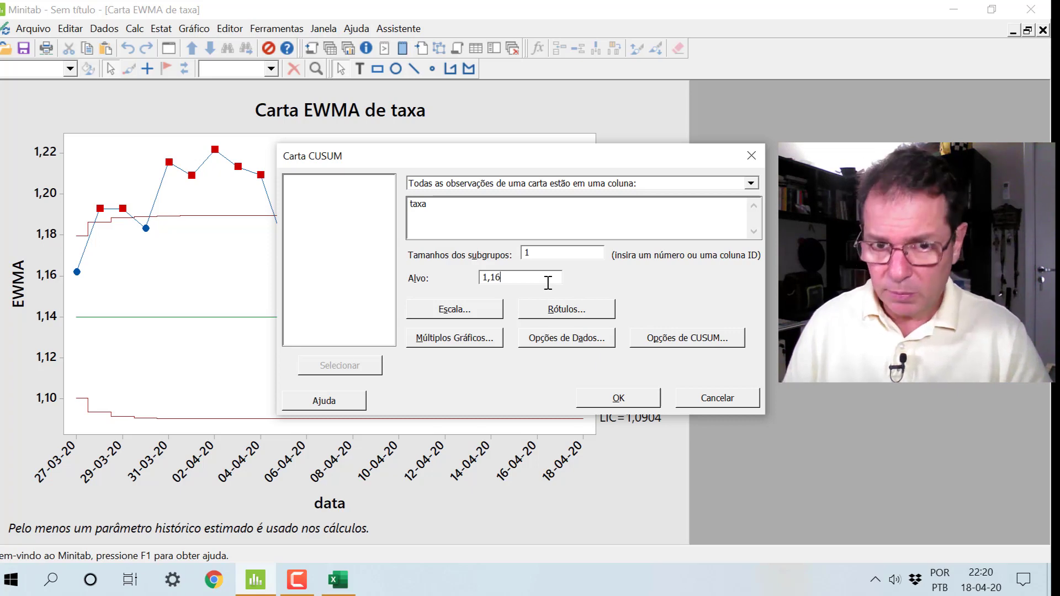
Check the CUSUM options and generate the CUSUM chart of taxa with subgroup size 1 and target (Alvo) 1,16.
{"action": "left_click", "coordinate": [666, 343]}
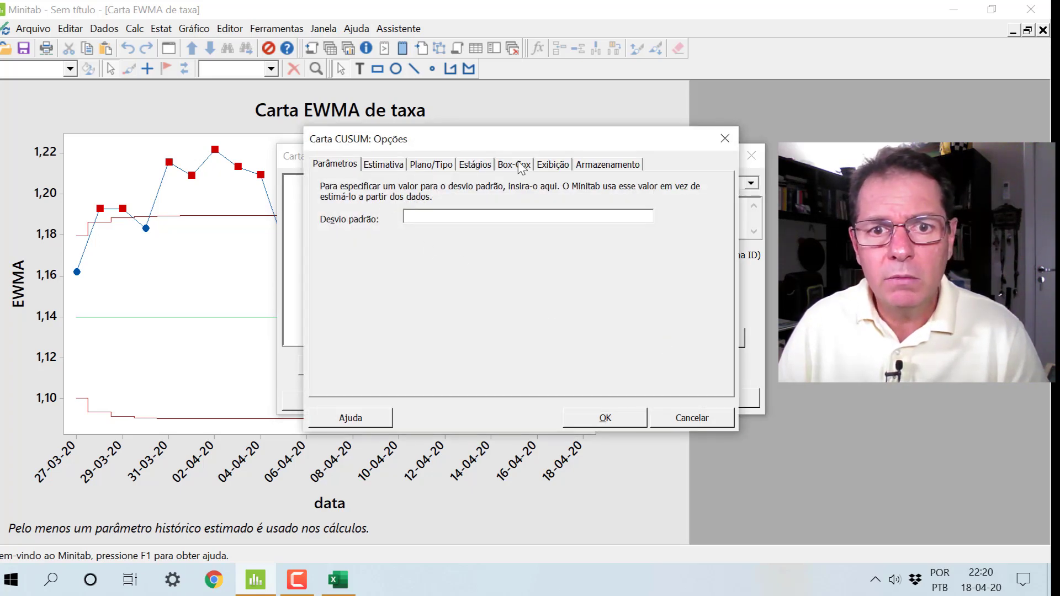
{"action": "left_click", "coordinate": [631, 419]}
{"action": "left_click", "coordinate": [619, 400]}
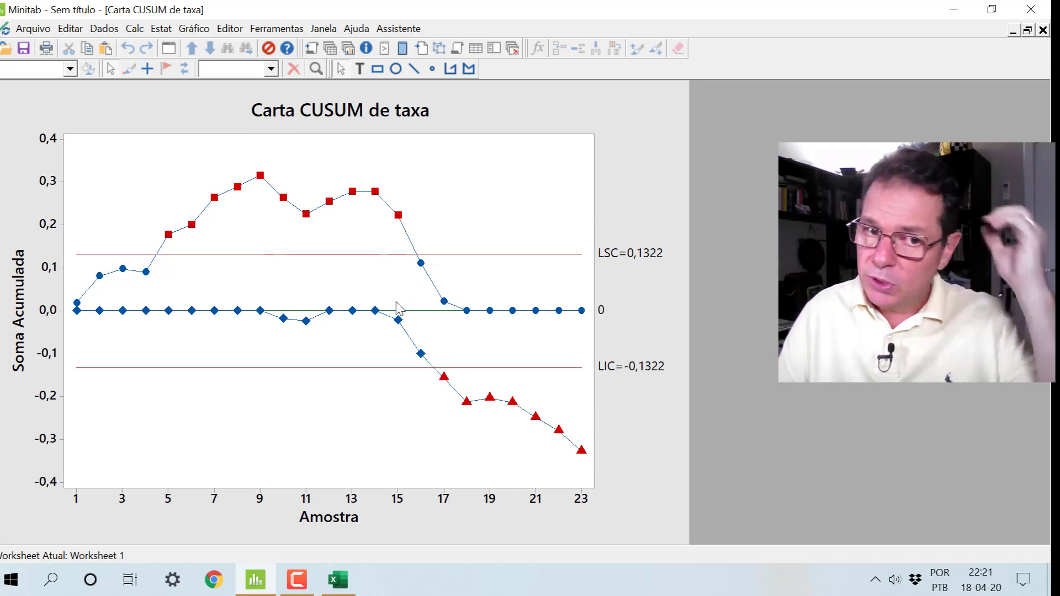
Set the CUSUM chart's target (Alvo) to 1,14 and generate the chart again.
{"action": "mouse_move", "coordinate": [379, 312]}
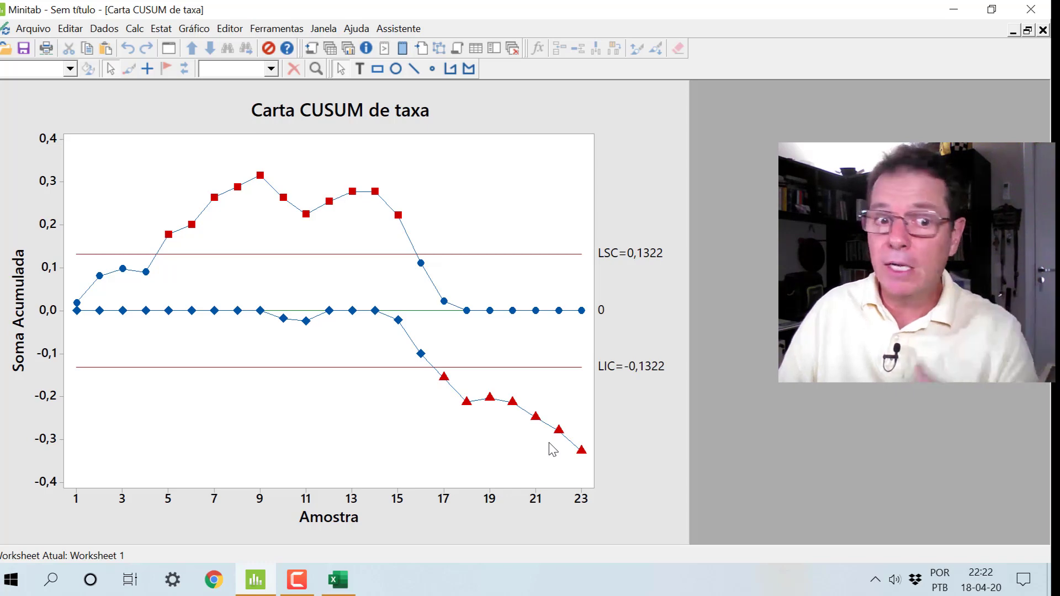
{"action": "left_click", "coordinate": [168, 49]}
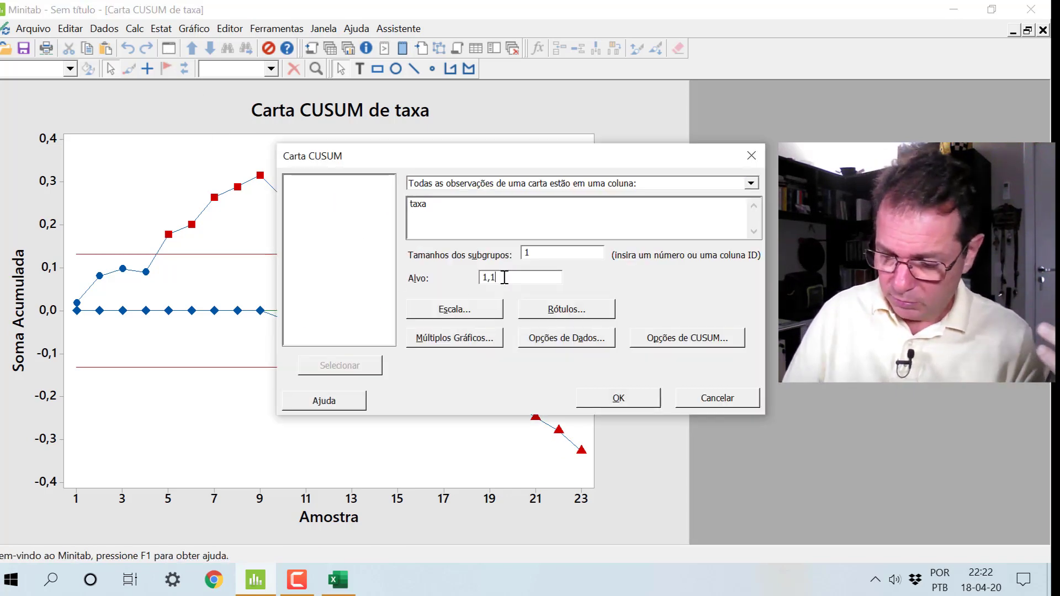
{"action": "key", "text": "Return"}
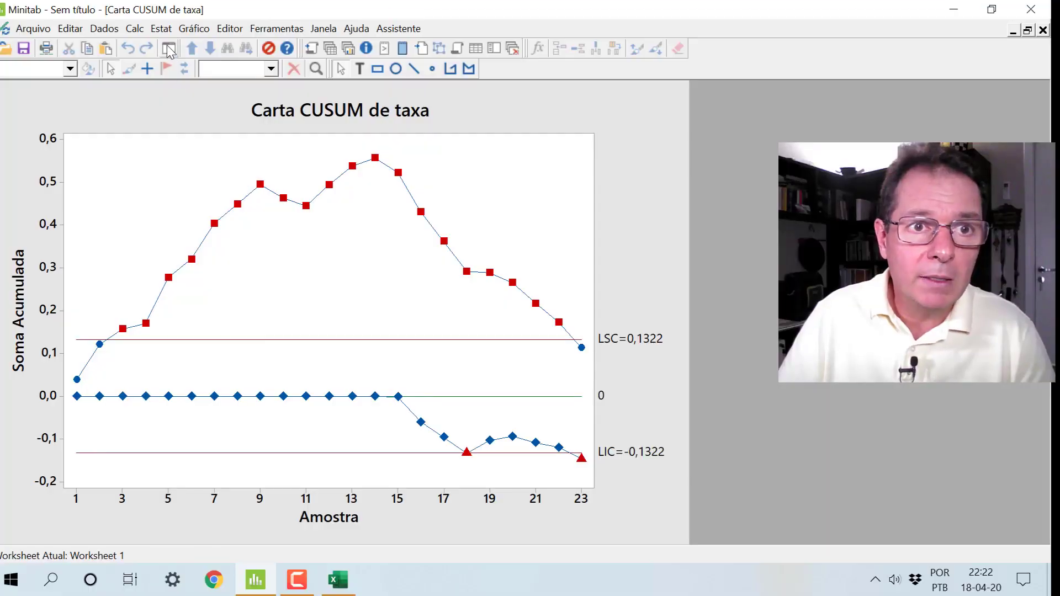
Set the target (Alvo) of the CUSUM chart of taxa to 1,13 and generate another chart.
{"action": "left_click", "coordinate": [169, 49]}
{"action": "left_click", "coordinate": [516, 276]}
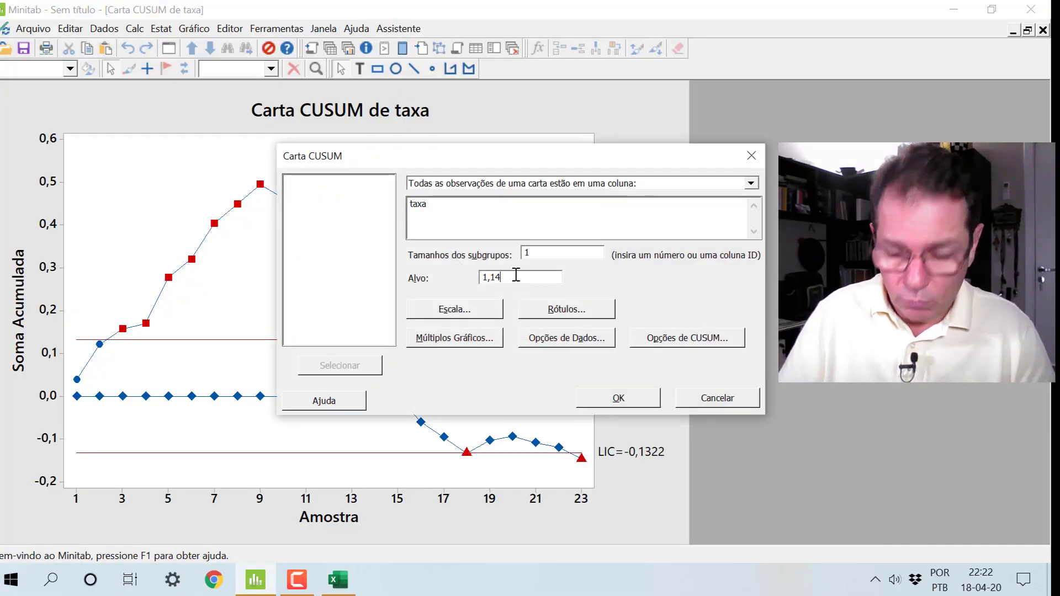
{"action": "key", "text": "BackSpace"}
{"action": "type", "text": "3"}
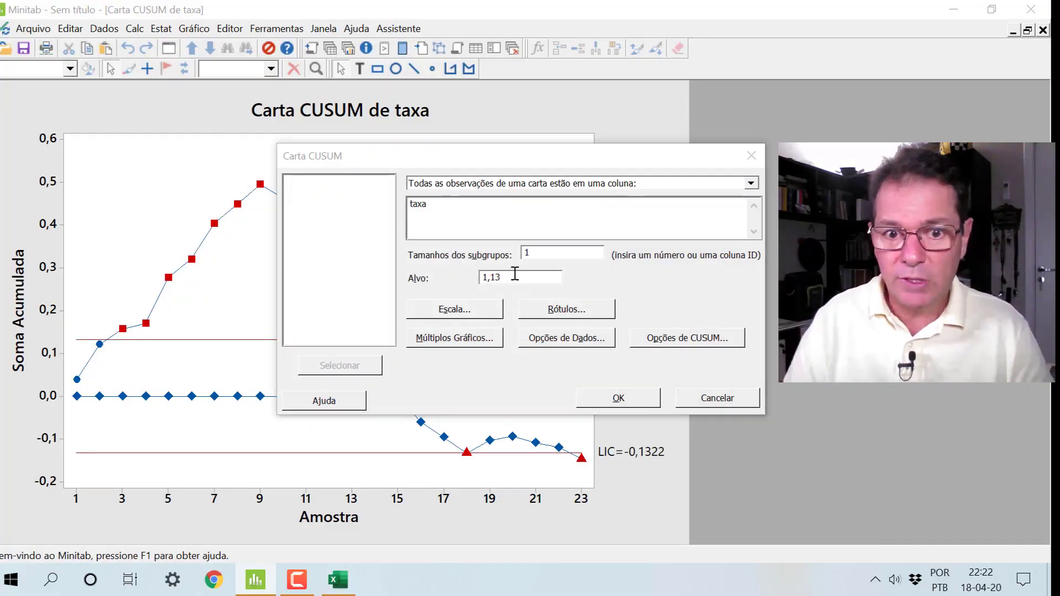
{"action": "key", "text": "Return"}
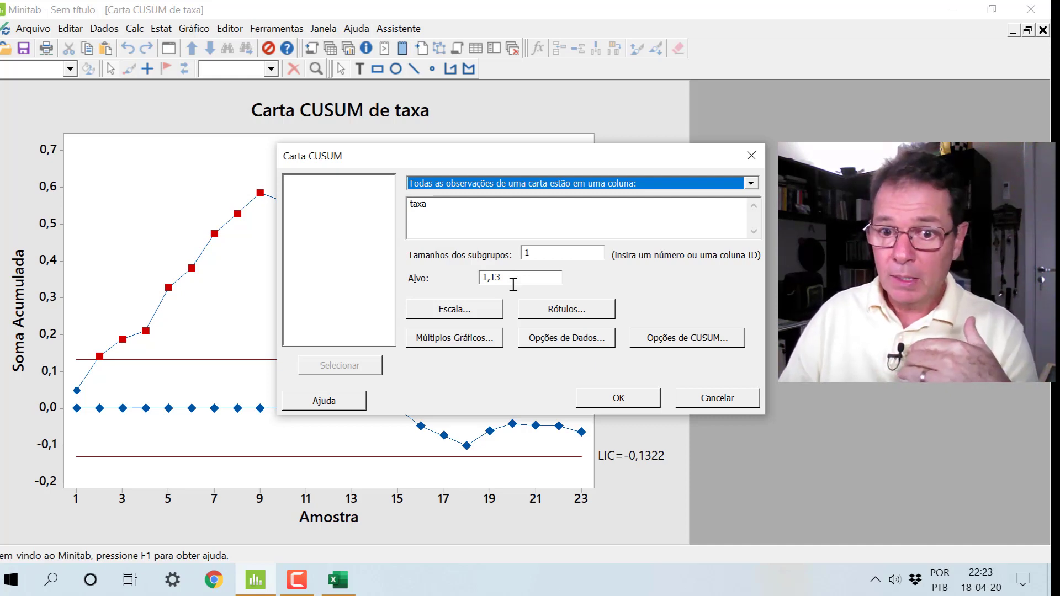
{"action": "left_click", "coordinate": [712, 400]}
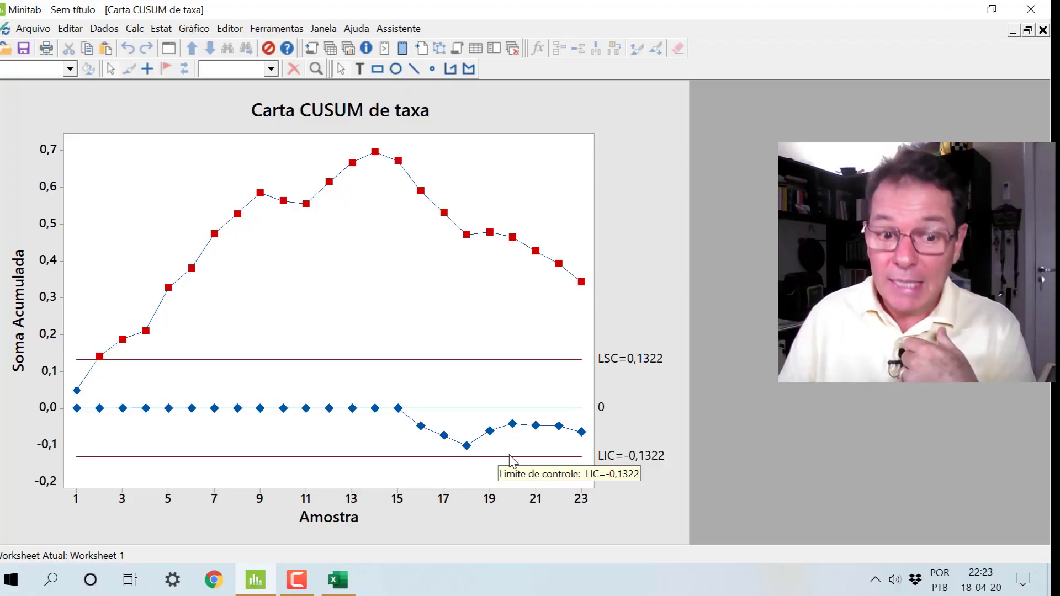
Switch to the Excel workbook and extend the dates in column A down to 30-04-20.
{"action": "left_click", "coordinate": [338, 580]}
{"action": "left_click", "coordinate": [226, 364]}
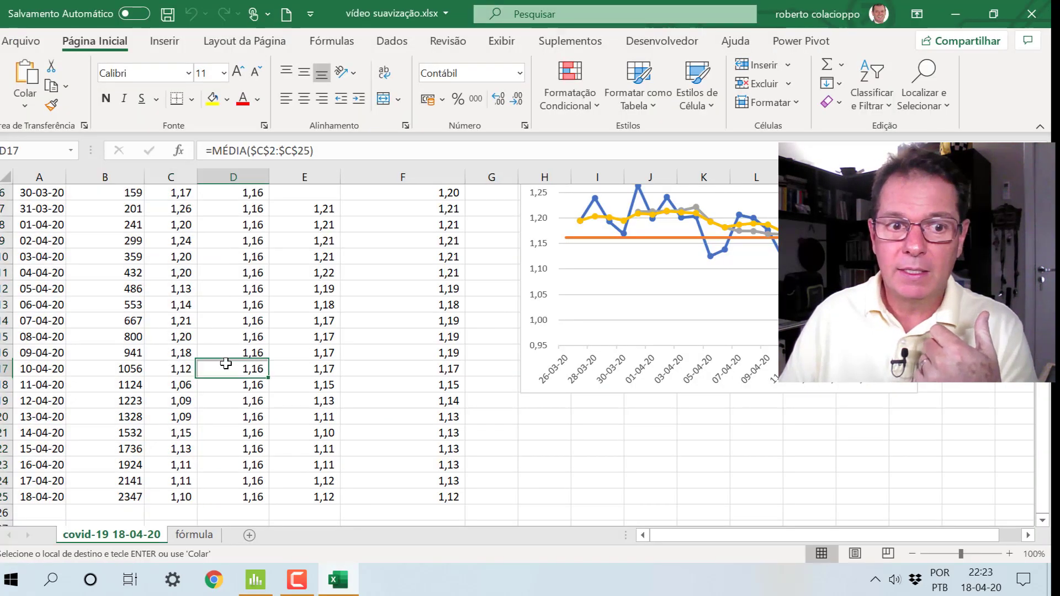
{"action": "scroll", "coordinate": [225, 363], "scroll_direction": "up", "scroll_amount": 2}
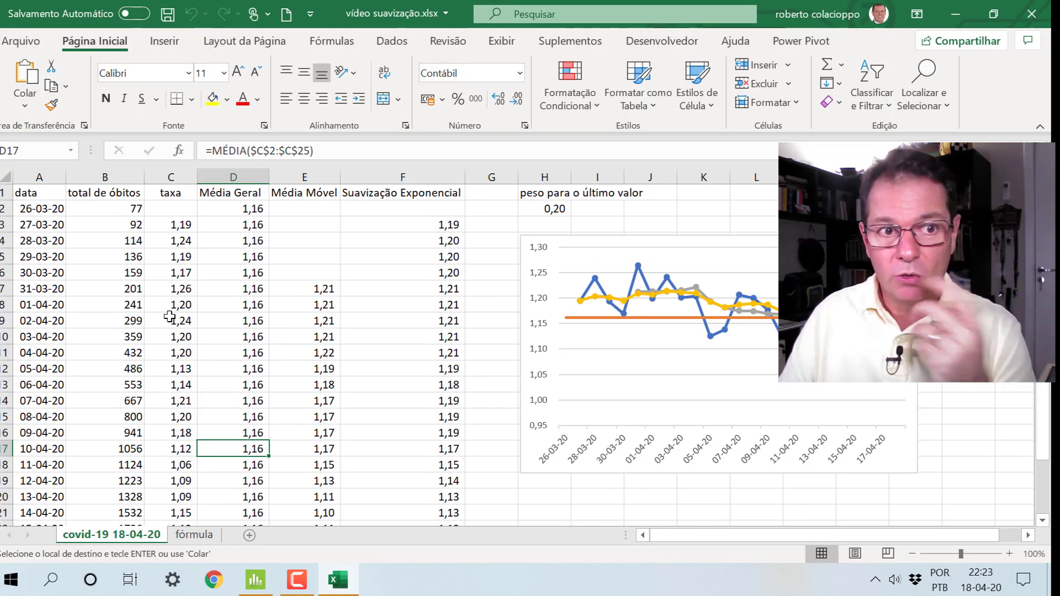
{"action": "scroll", "coordinate": [132, 282], "scroll_direction": "down", "scroll_amount": 5}
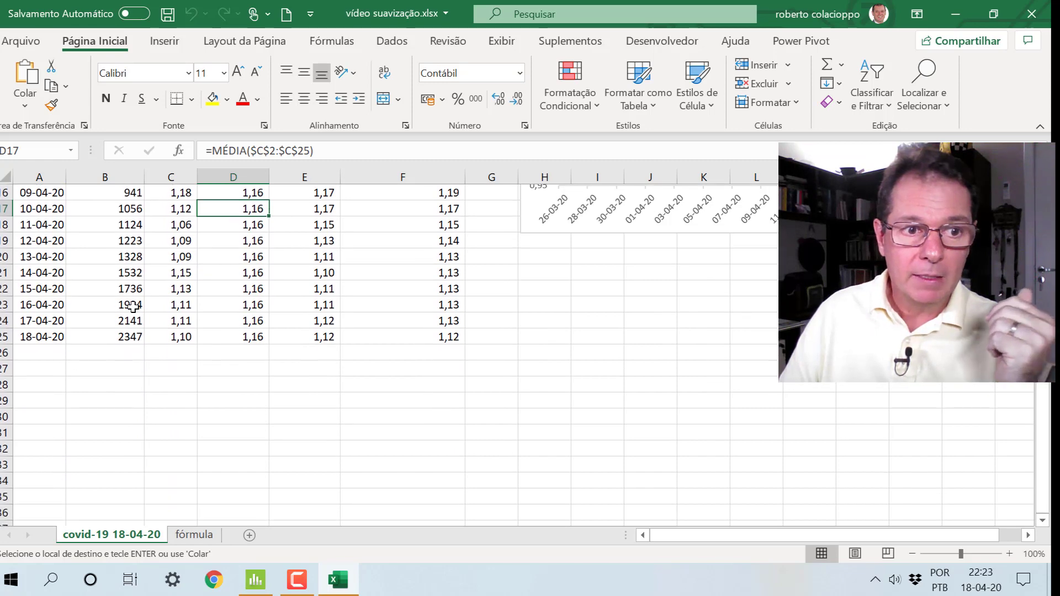
{"action": "scroll", "coordinate": [132, 303], "scroll_direction": "down", "scroll_amount": 1}
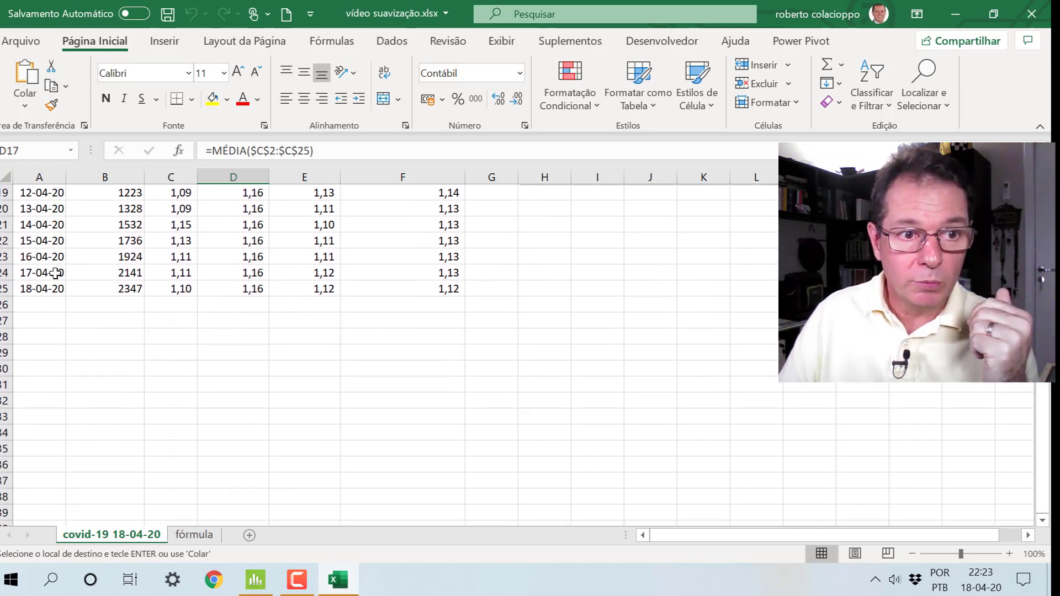
{"action": "left_click_drag", "start_coordinate": [56, 273], "coordinate": [52, 493]}
Enter a taxa of 1,13 for 19-04-20 in cell C26.
{"action": "left_click", "coordinate": [181, 309]}
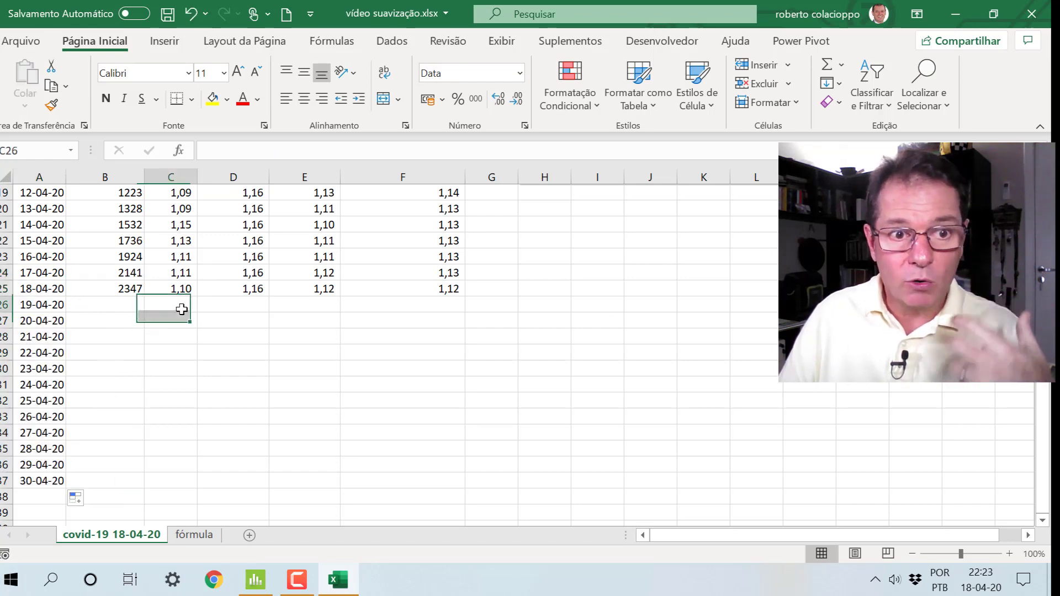
{"action": "scroll", "coordinate": [178, 333], "scroll_direction": "up", "scroll_amount": 6}
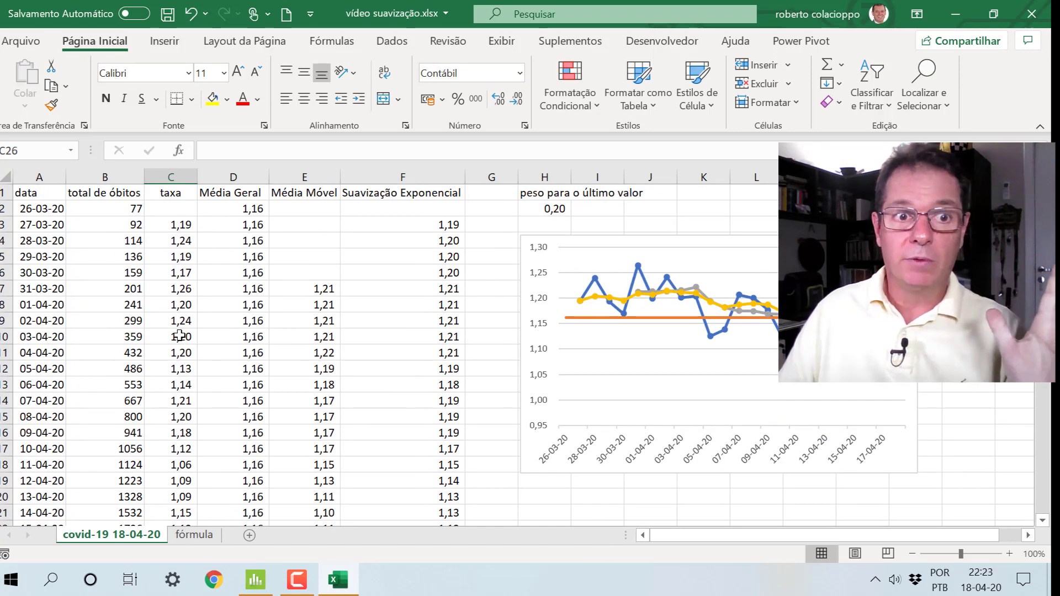
{"action": "scroll", "coordinate": [179, 335], "scroll_direction": "down", "scroll_amount": 5}
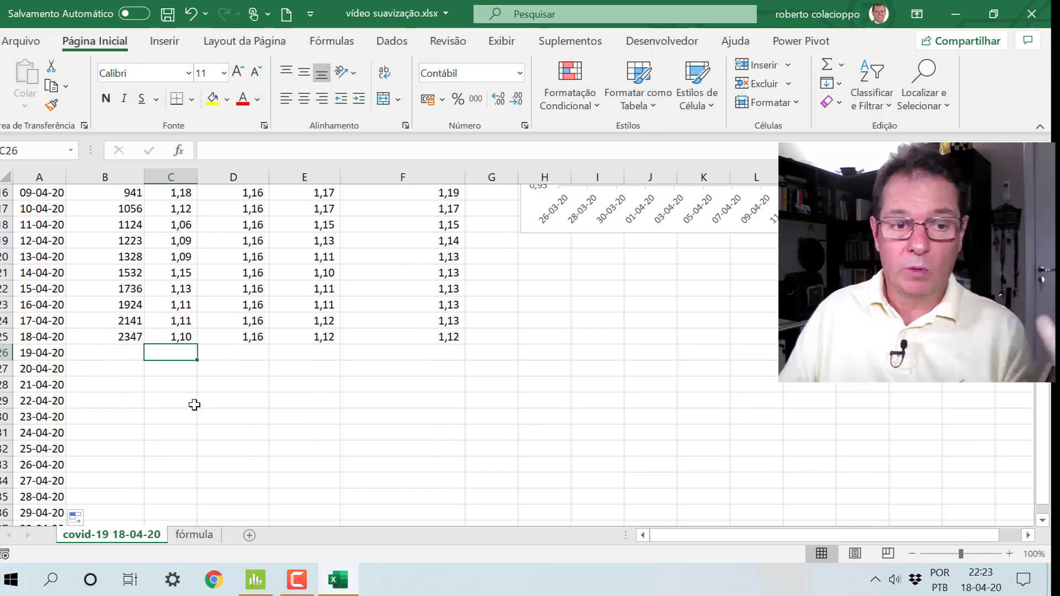
{"action": "scroll", "coordinate": [194, 406], "scroll_direction": "down", "scroll_amount": 1}
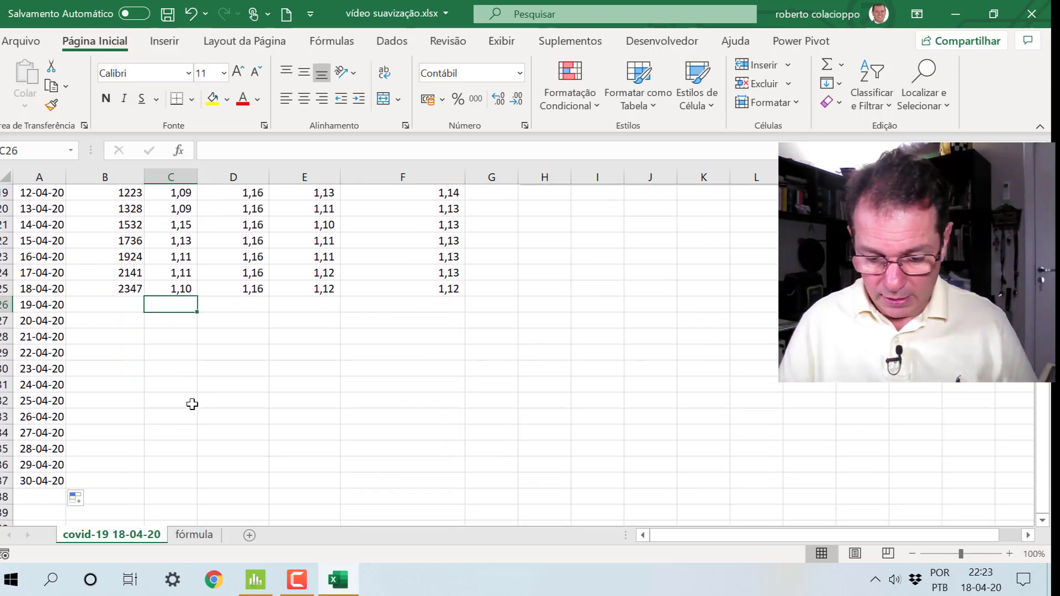
{"action": "type", "text": "1"}
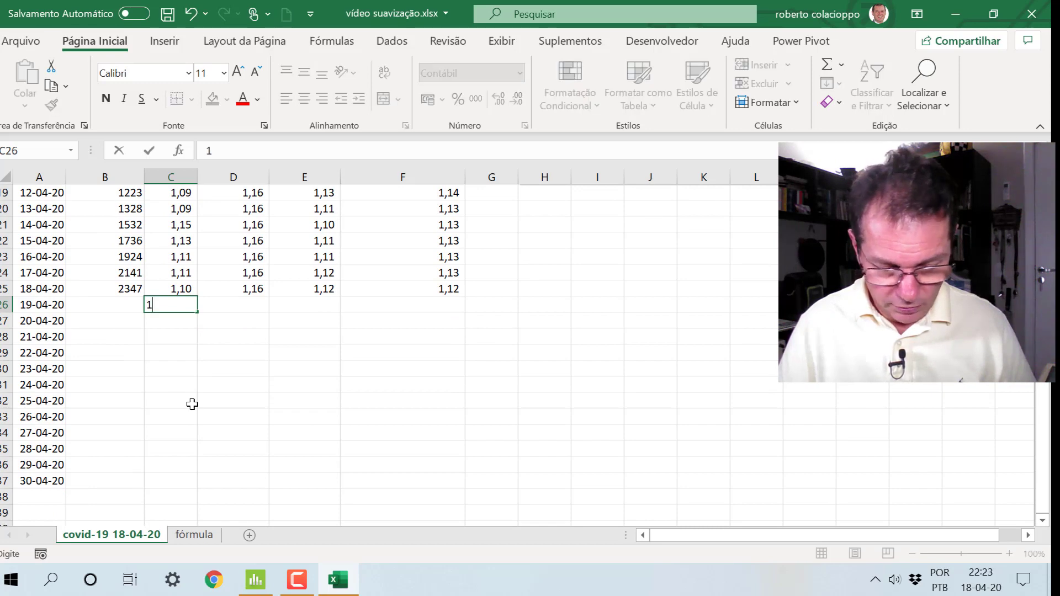
{"action": "type", "text": ",13"}
{"action": "key", "text": "Return"}
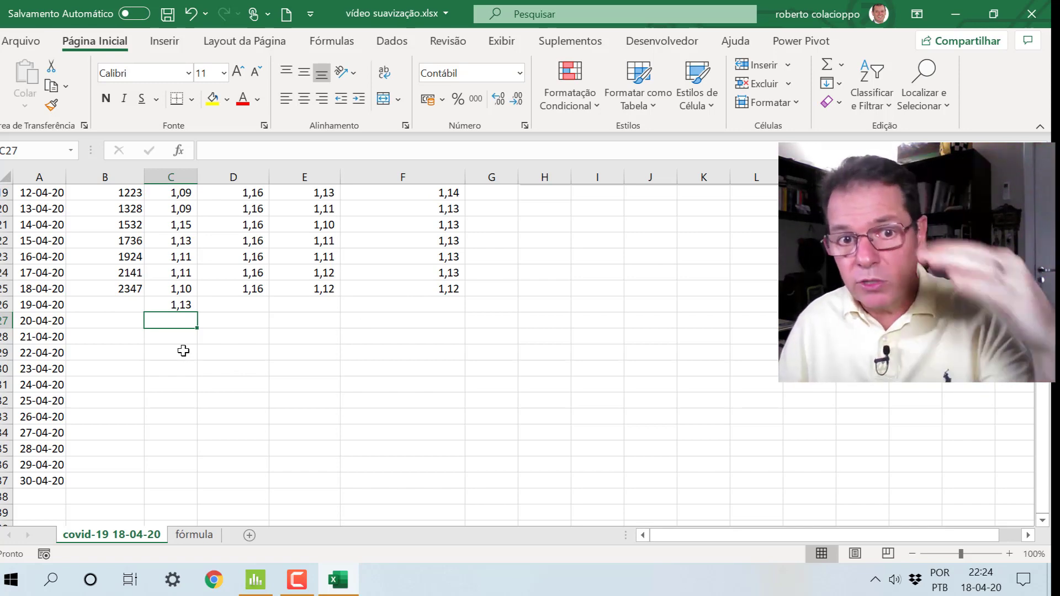
Project the total deaths for 19-04-20 in cell B26 with the formula =C26*B25.
{"action": "left_click", "coordinate": [183, 305]}
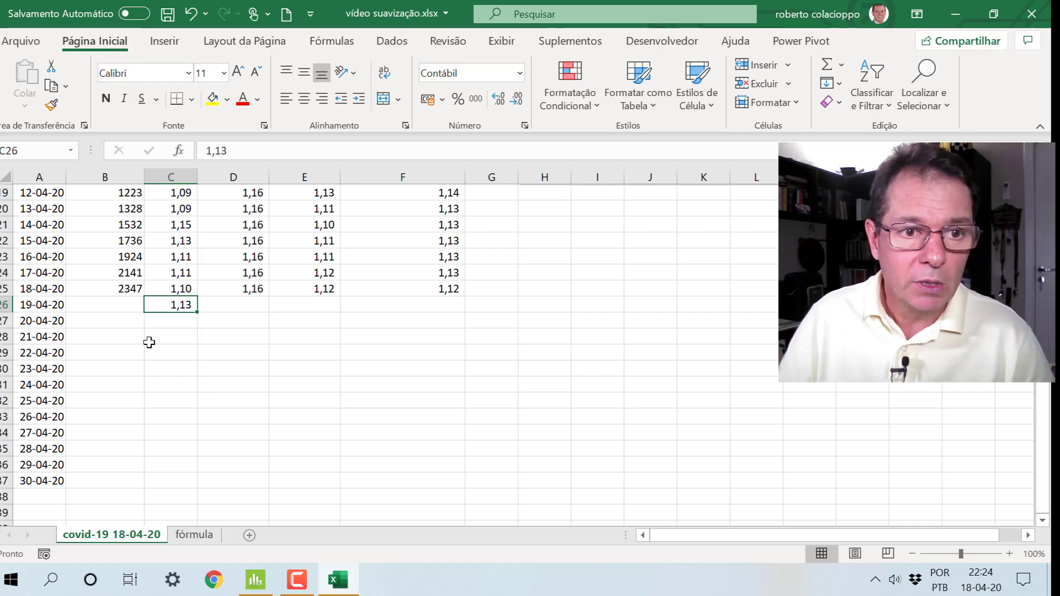
{"action": "left_click", "coordinate": [130, 308]}
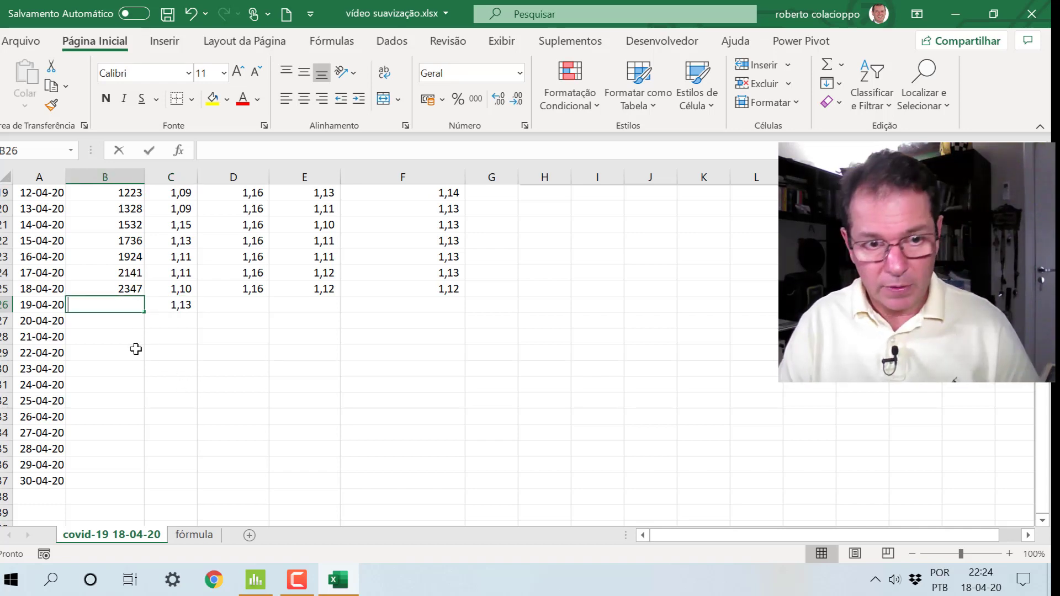
{"action": "type", "text": "="}
{"action": "left_click", "coordinate": [183, 302]}
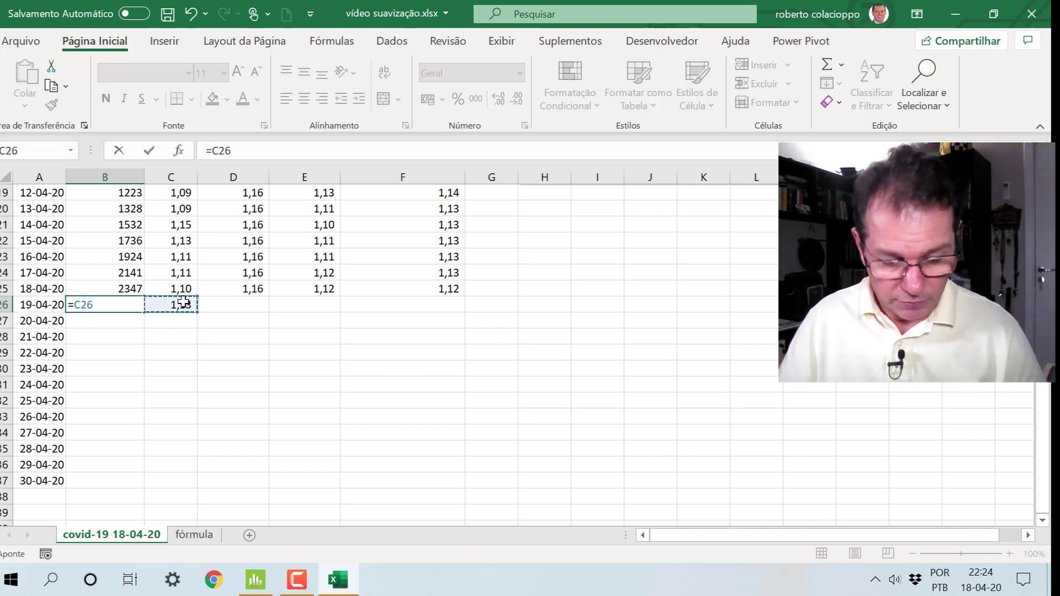
{"action": "type", "text": "*"}
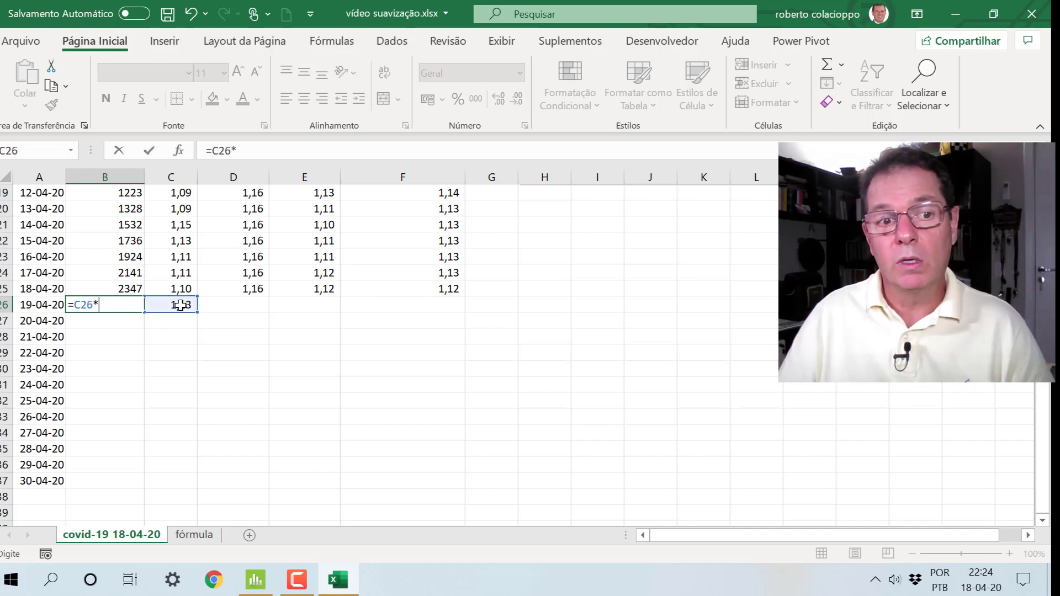
{"action": "left_click", "coordinate": [129, 288]}
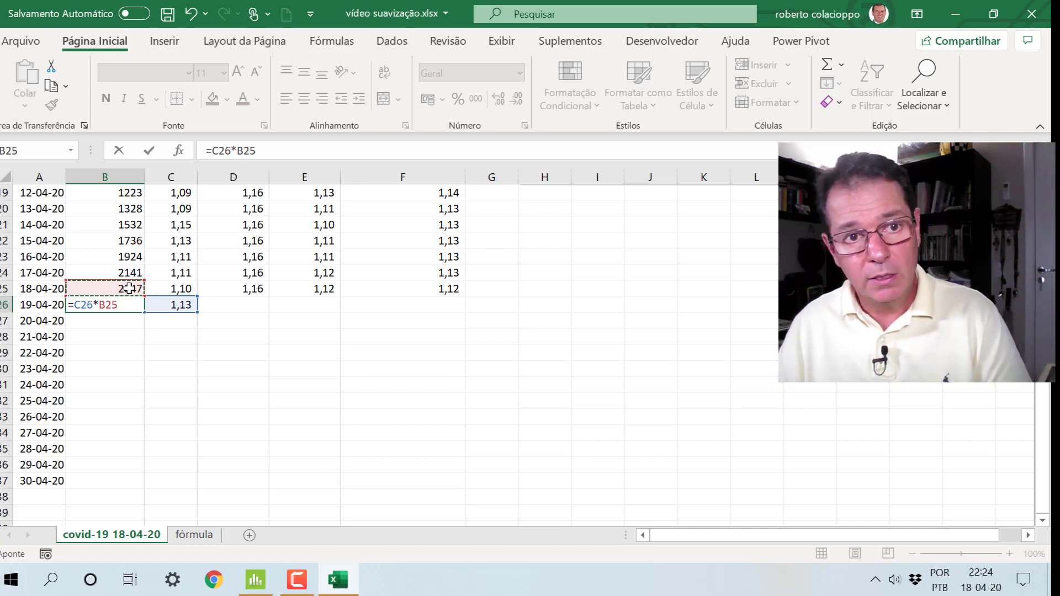
{"action": "key", "text": "Return"}
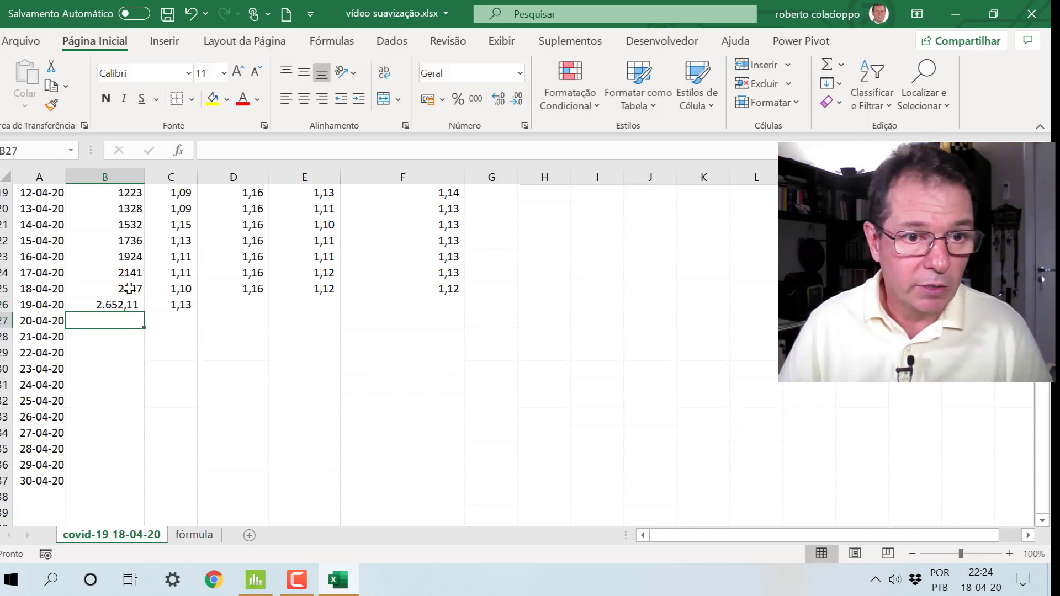
Fill the total deaths formula and the 1,13 rate down to 30-04-20, and select that date's projected total.
{"action": "left_click", "coordinate": [118, 302]}
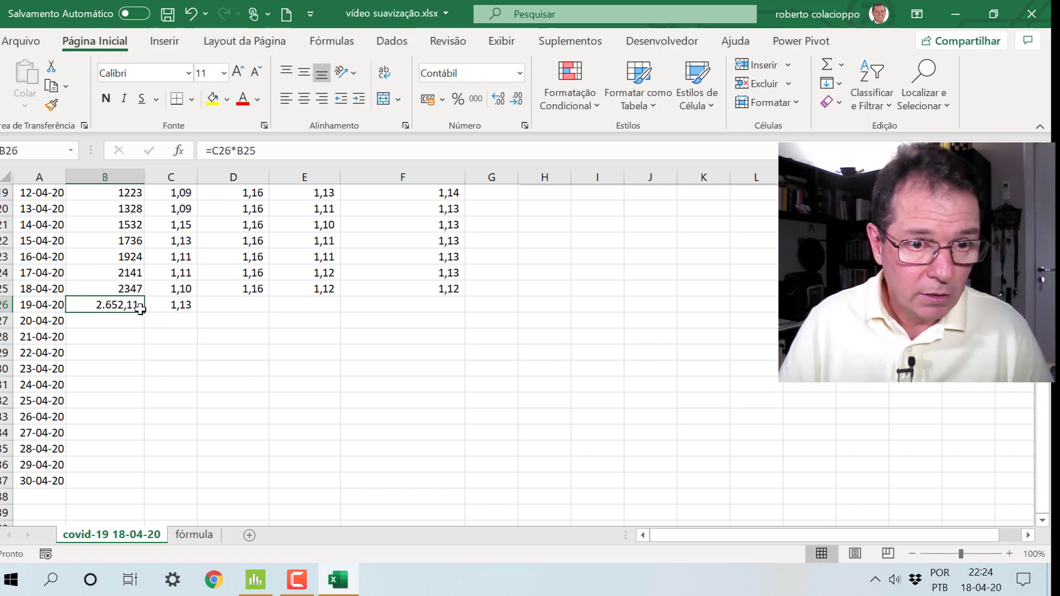
{"action": "double_click", "coordinate": [143, 312]}
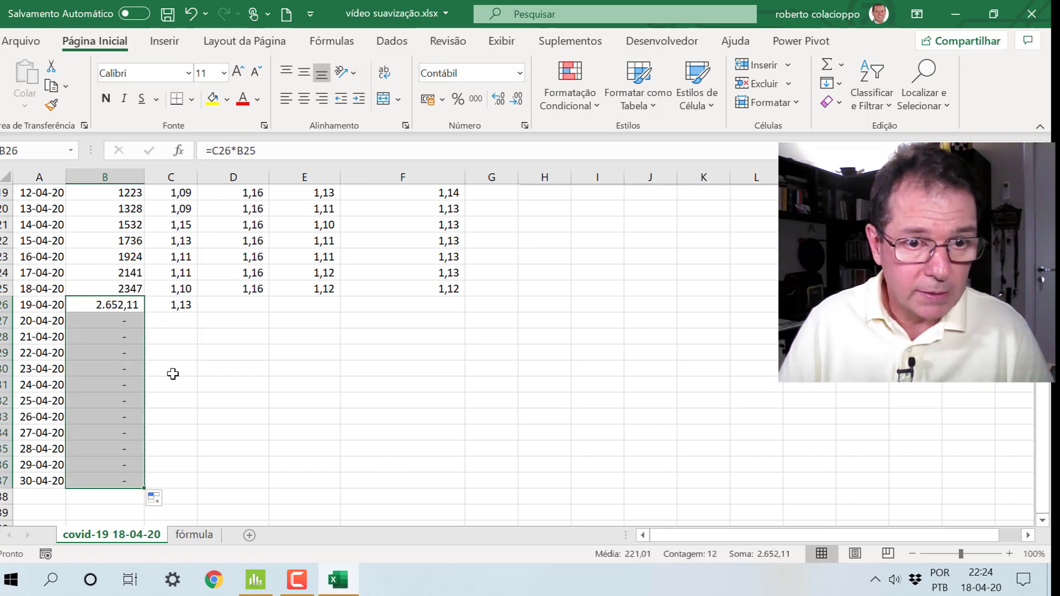
{"action": "left_click", "coordinate": [178, 307]}
{"action": "double_click", "coordinate": [197, 312]}
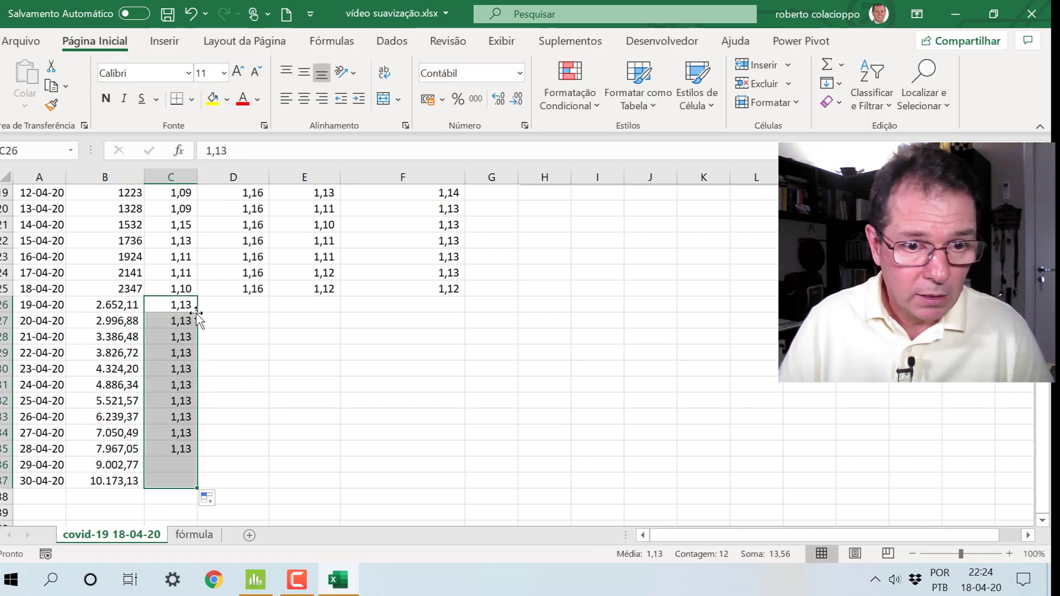
{"action": "left_click", "coordinate": [126, 477]}
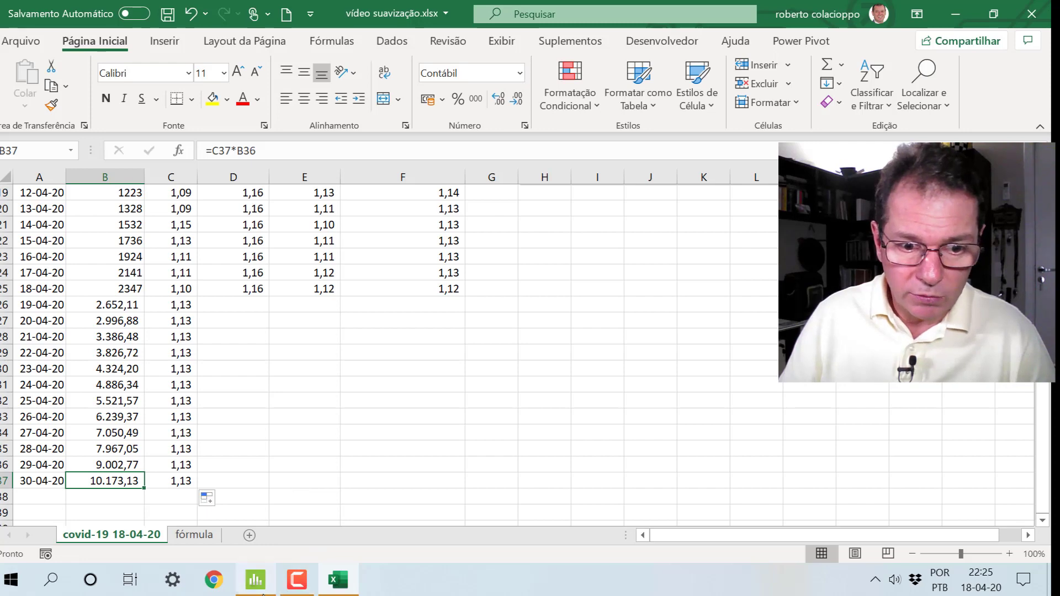
Switch back to Minitab and show the individual values chart (Carta I de taxa) from the list of graphs.
{"action": "left_click", "coordinate": [255, 580]}
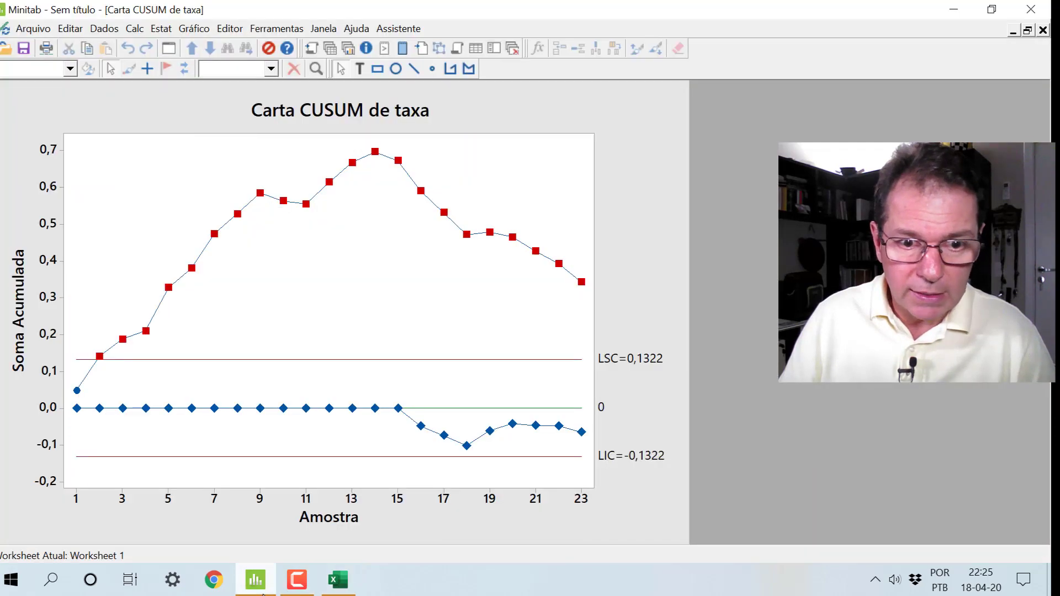
{"action": "left_click", "coordinate": [354, 47]}
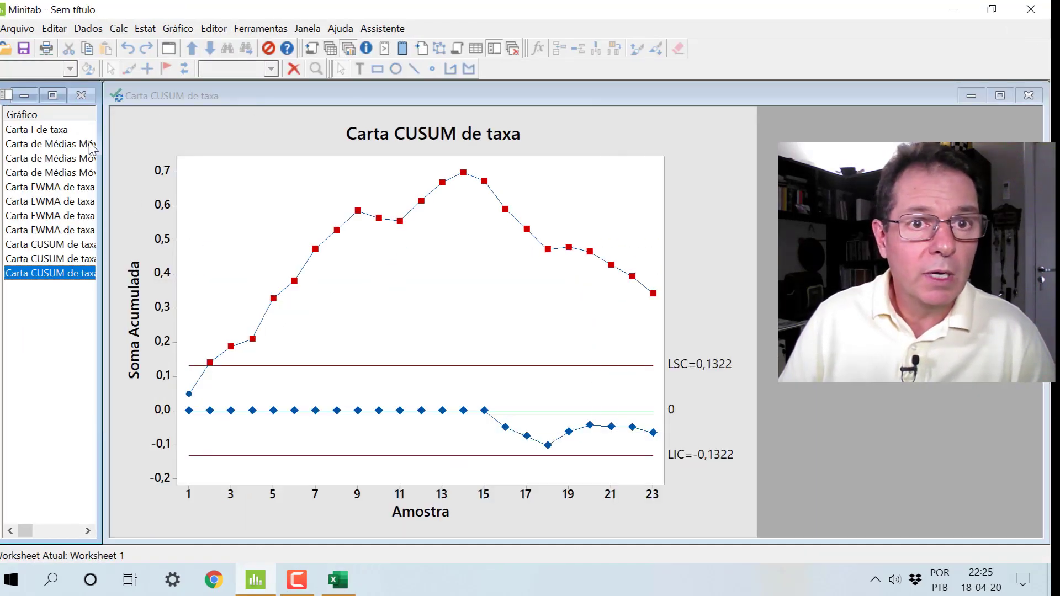
{"action": "left_click", "coordinate": [53, 131]}
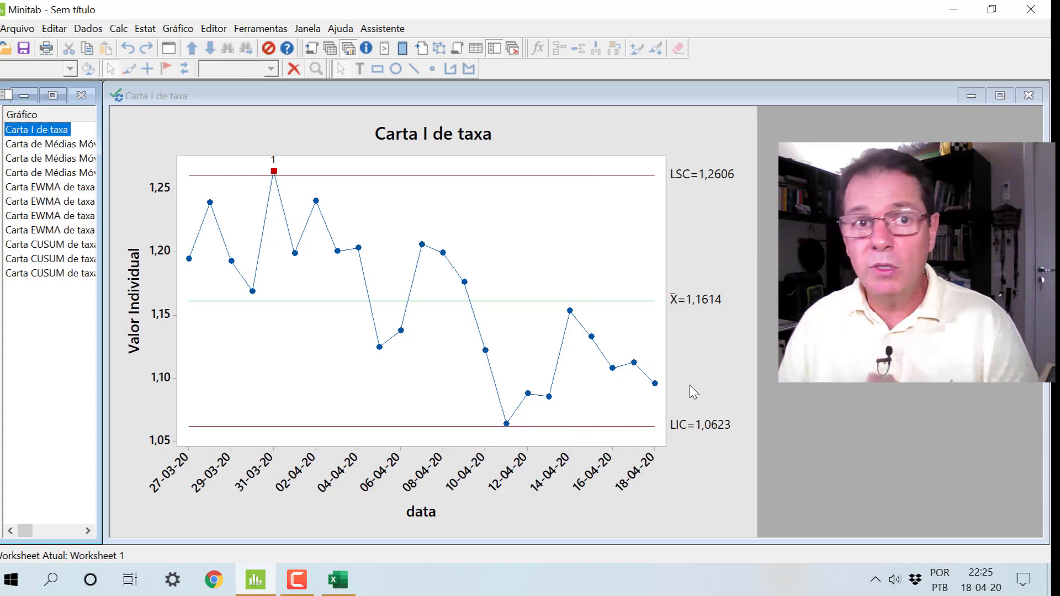
Create a new individual values chart (Dados Individuais) of taxa with a historical mean (Média) of 1,13.
{"action": "left_click", "coordinate": [146, 30]}
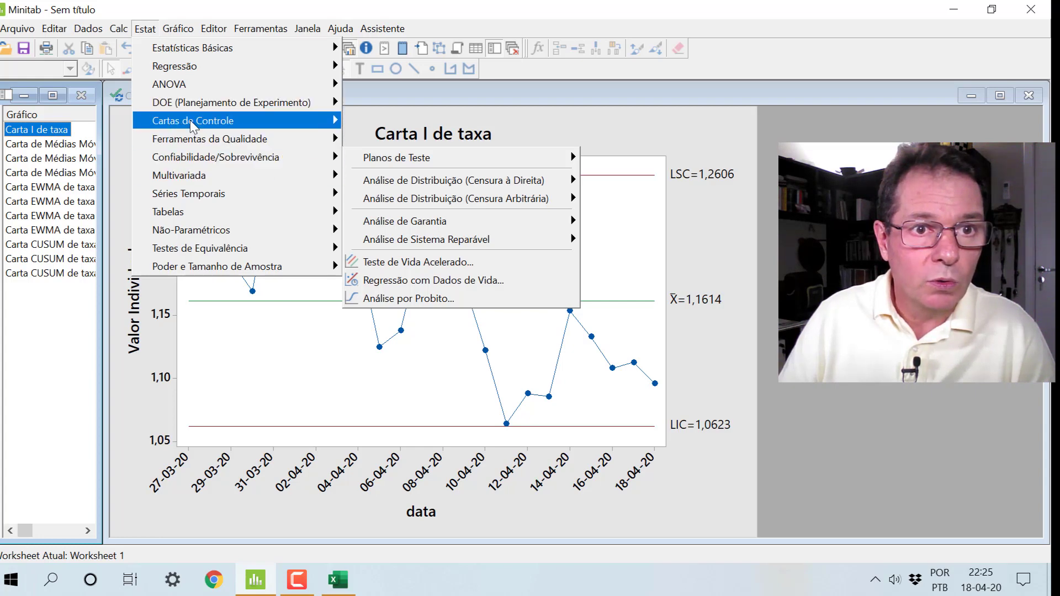
{"action": "mouse_move", "coordinate": [283, 129]}
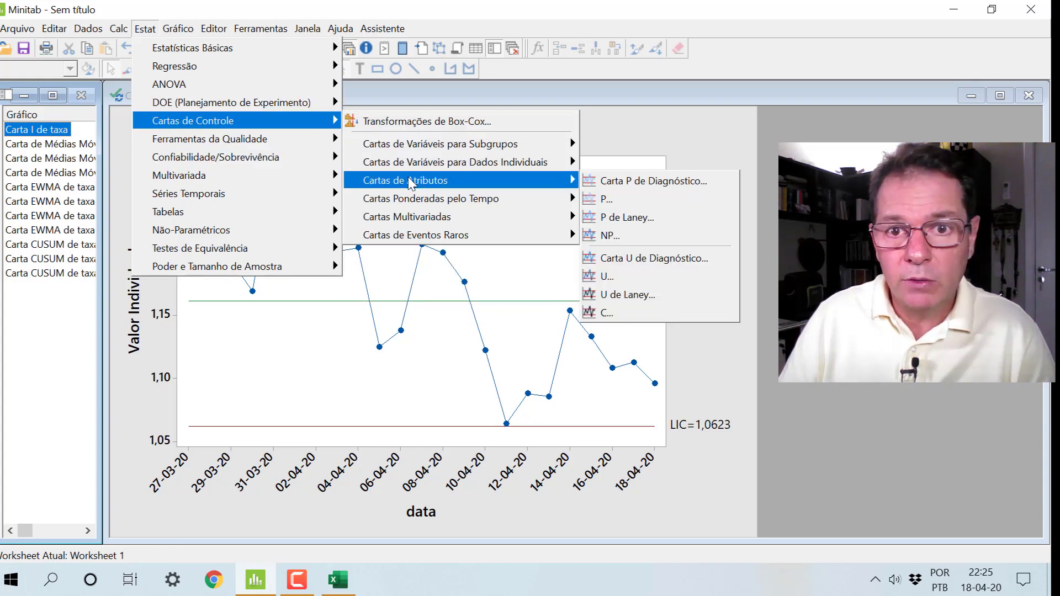
{"action": "mouse_move", "coordinate": [454, 163]}
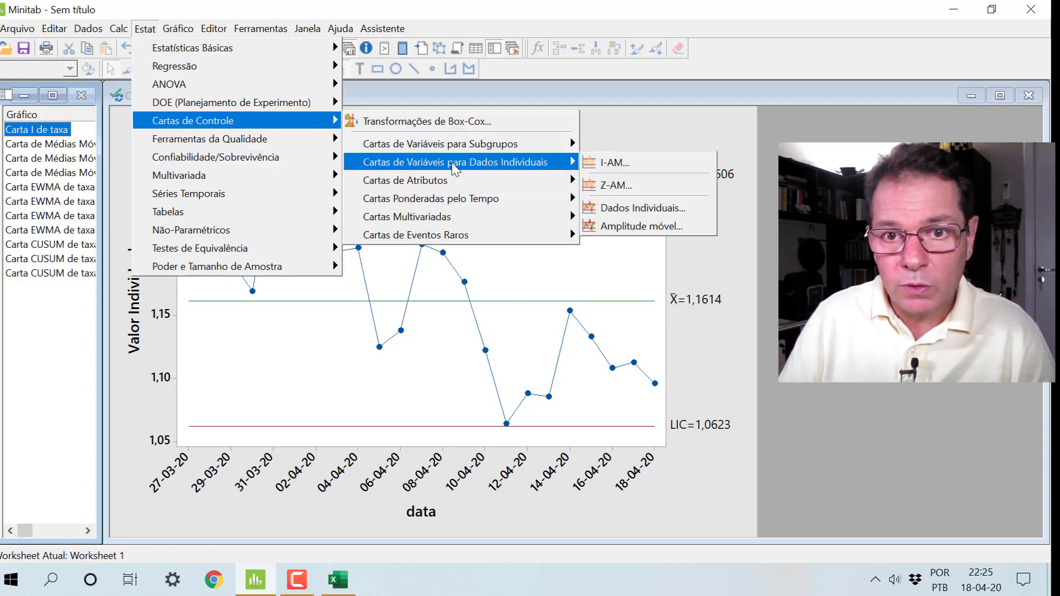
{"action": "left_click", "coordinate": [629, 209]}
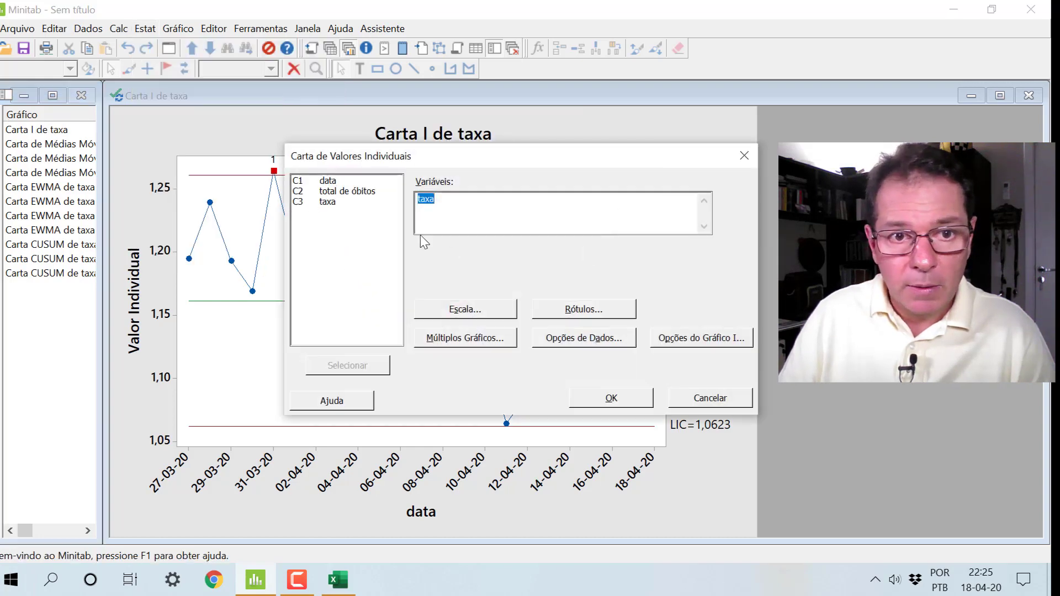
{"action": "left_click", "coordinate": [678, 341]}
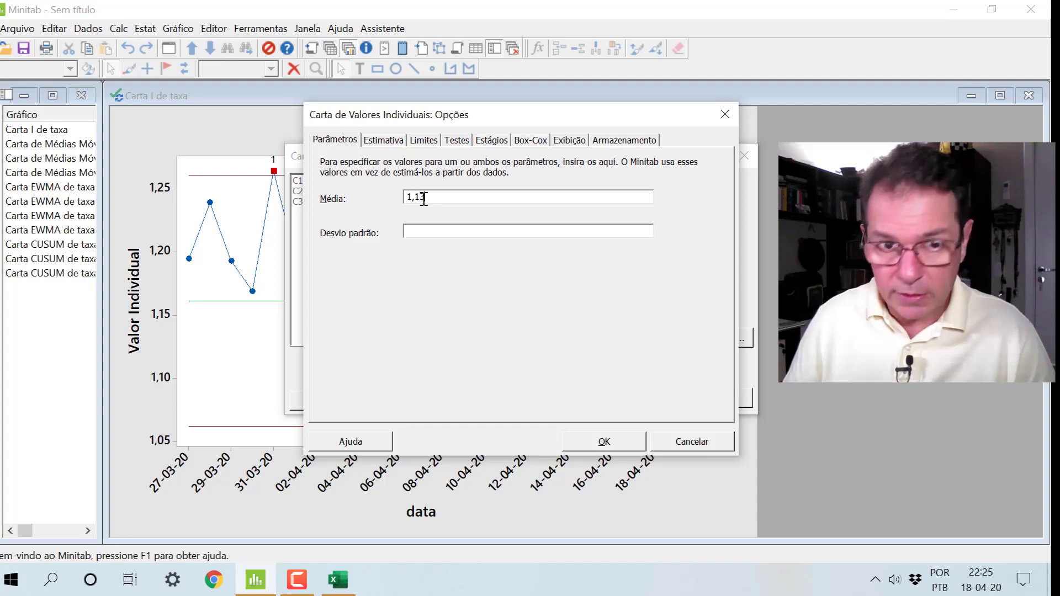
{"action": "left_click", "coordinate": [587, 444]}
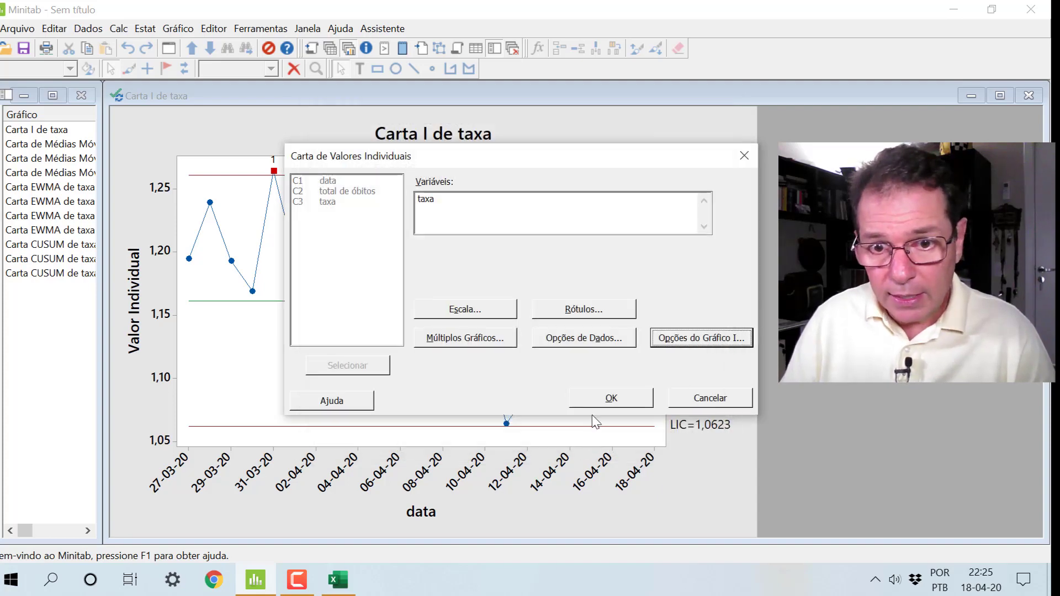
{"action": "left_click", "coordinate": [598, 403]}
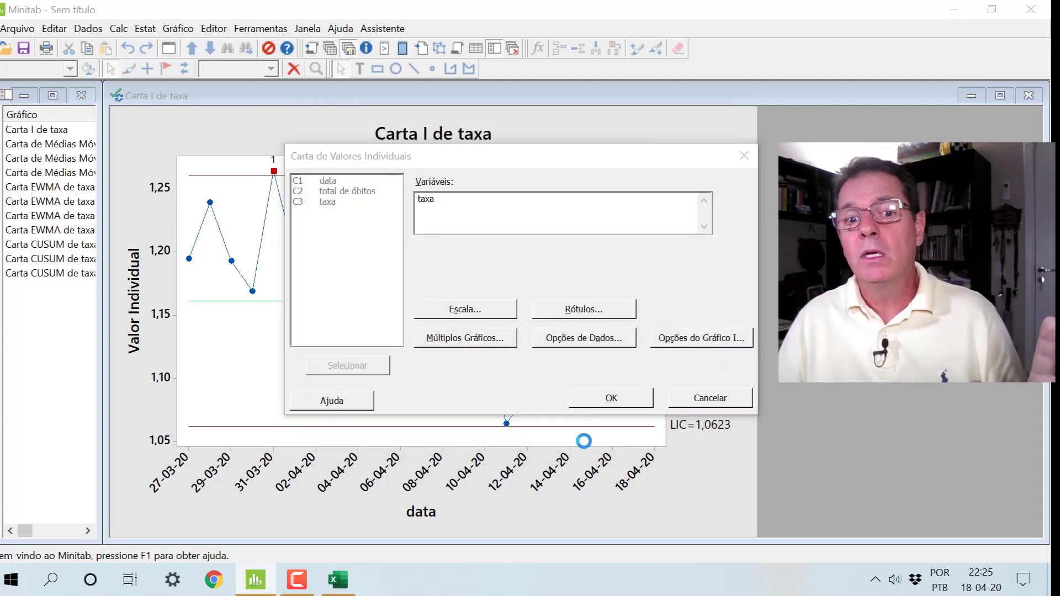
{"action": "left_click", "coordinate": [719, 148]}
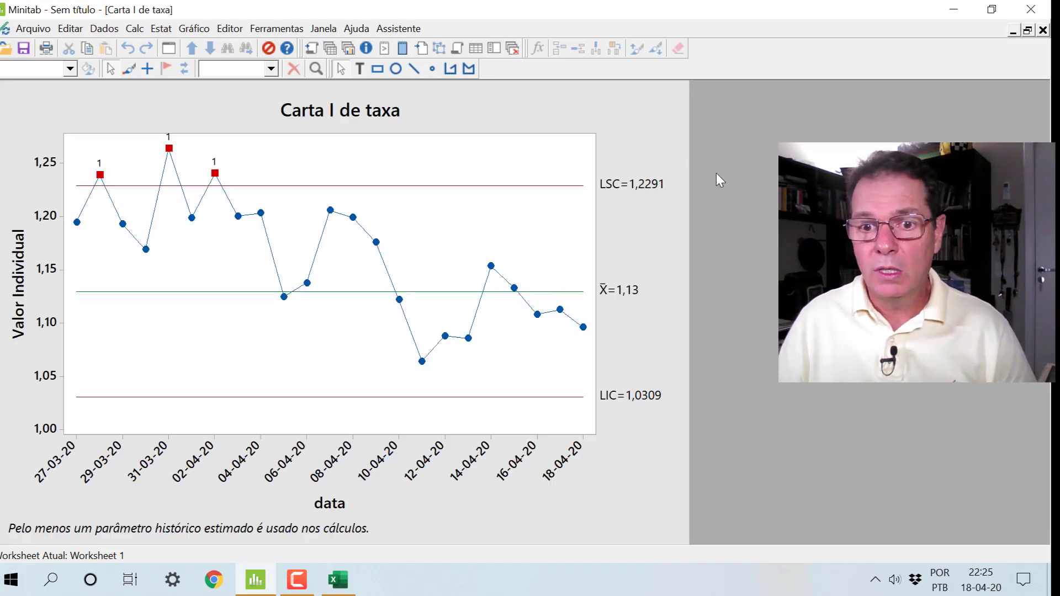